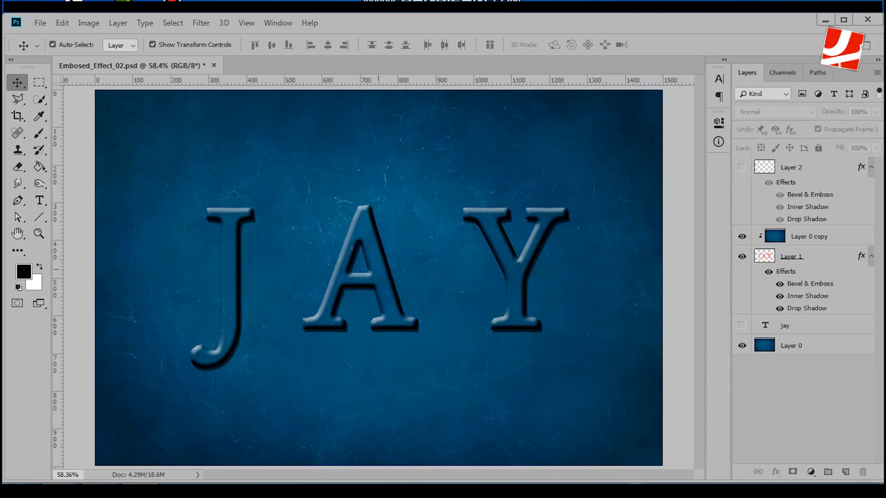
# - Create a new blank document and drag the Backgound image into it
pyautogui.hotkey('ctrl', 'n')
pyautogui.press('Return')
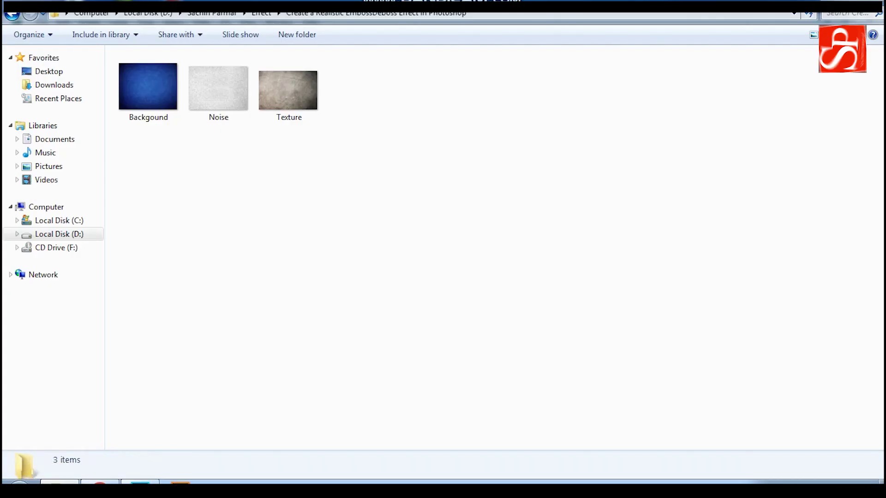
pyautogui.moveTo(148, 88)
pyautogui.mouseDown()
pyautogui.moveTo(170, 349)
pyautogui.moveTo(327, 364)
pyautogui.mouseUp()
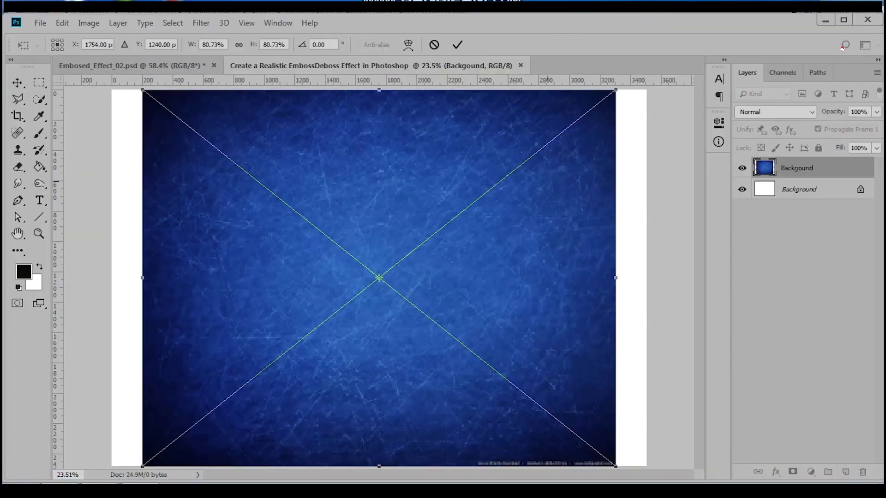
# - Scale the placed Backgound image so it covers the whole canvas
pyautogui.hotkey('ctrl', '-')
pyautogui.moveTo(547, 145); pyautogui.dragTo(577, 119)
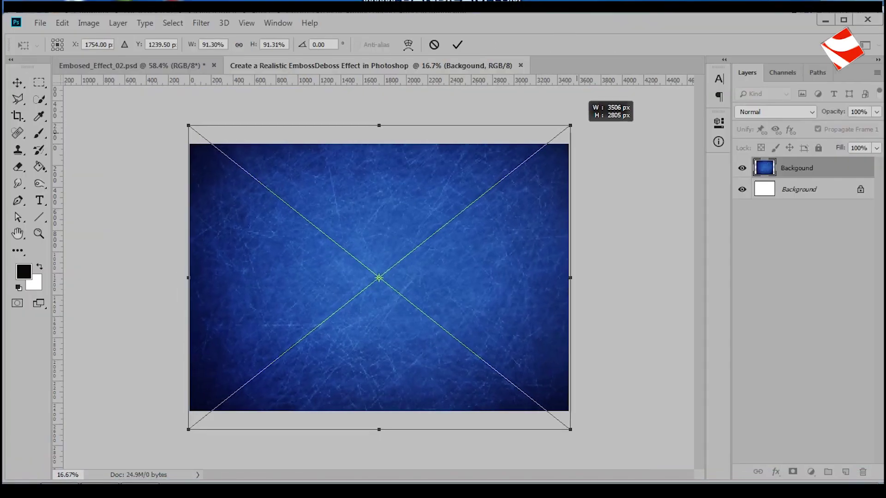
pyautogui.press('Return')
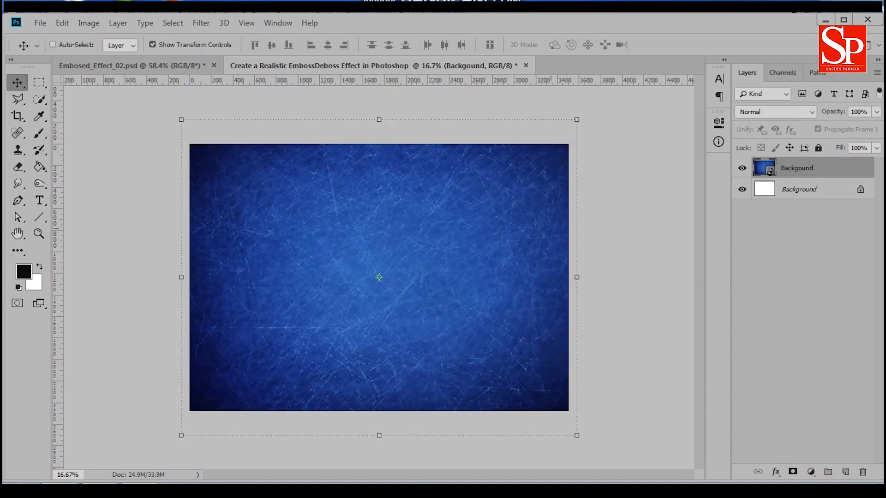
pyautogui.hotkey('ctrl', '+')
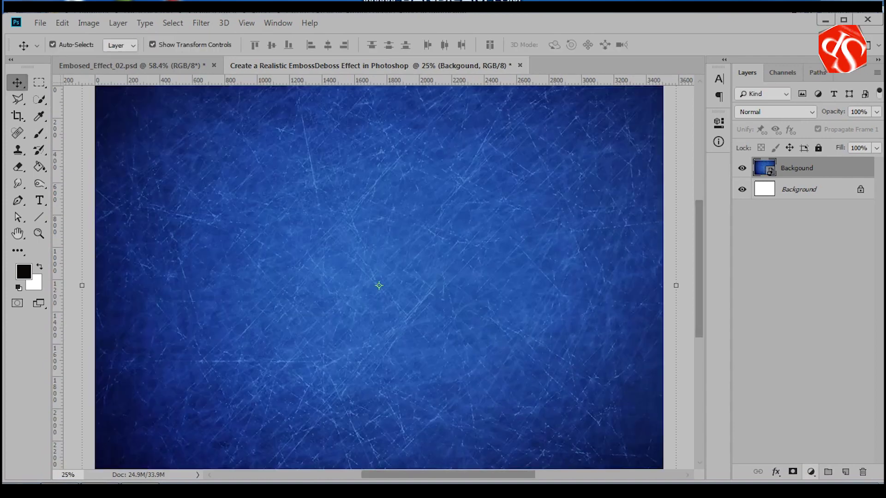
# - Darken the background with a Brightness/Contrast adjustment layer at brightness −17, contrast 54
pyautogui.click(811, 472)
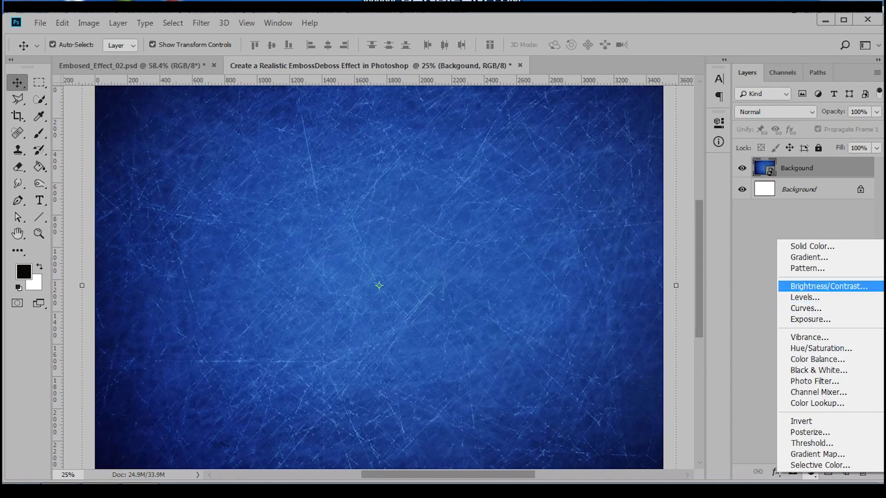
pyautogui.click(826, 286)
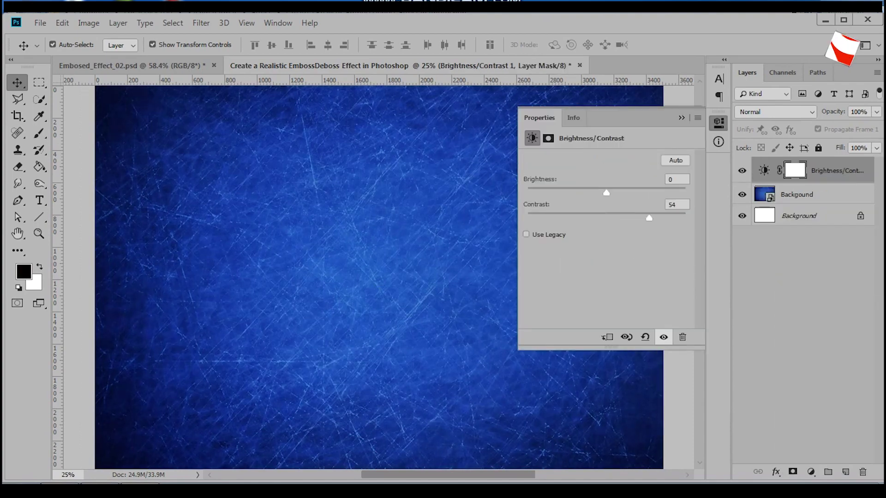
pyautogui.moveTo(607, 192)
pyautogui.mouseDown()
pyautogui.moveTo(580, 193)
pyautogui.moveTo(590, 192)
pyautogui.mouseUp()
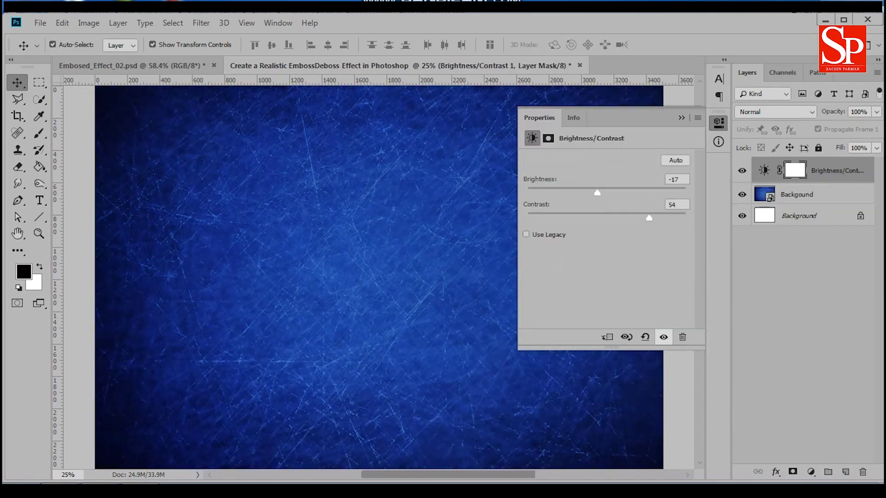
pyautogui.click(803, 299)
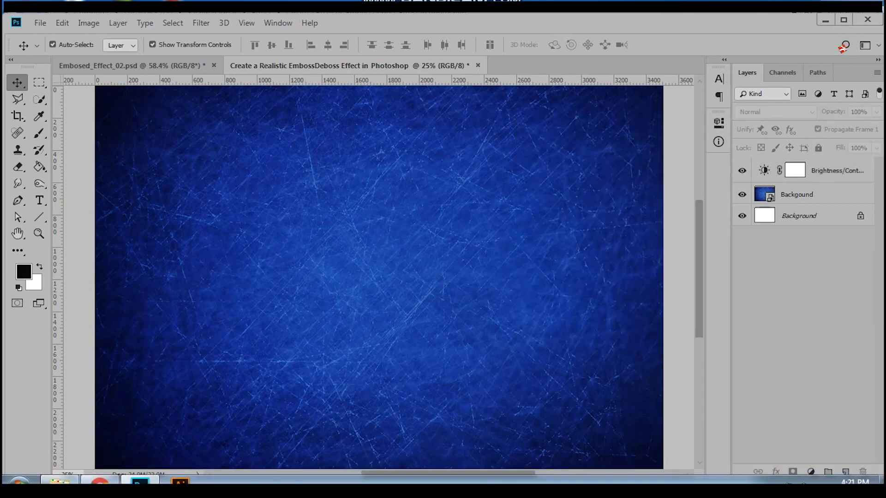
pyautogui.click(803, 194)
# - Add the word EMBOSS as black 150 pt Sylfaen text, centred on the canvas
pyautogui.press('t')
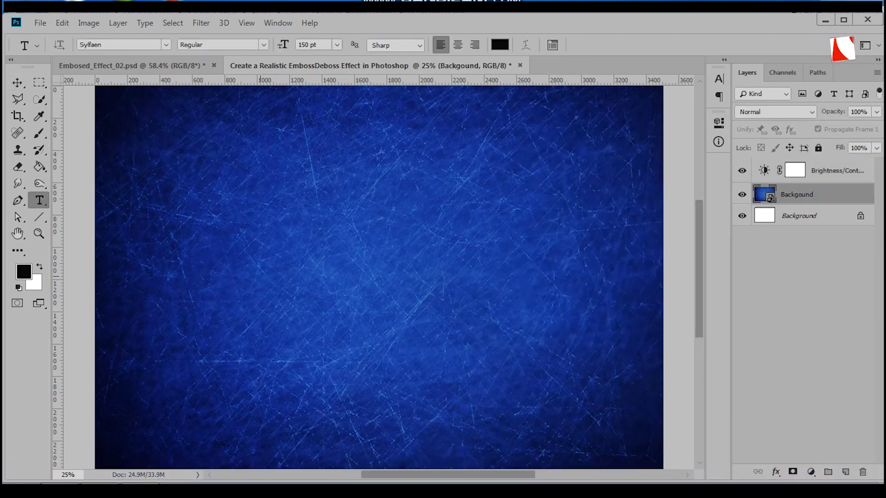
pyautogui.click(255, 279)
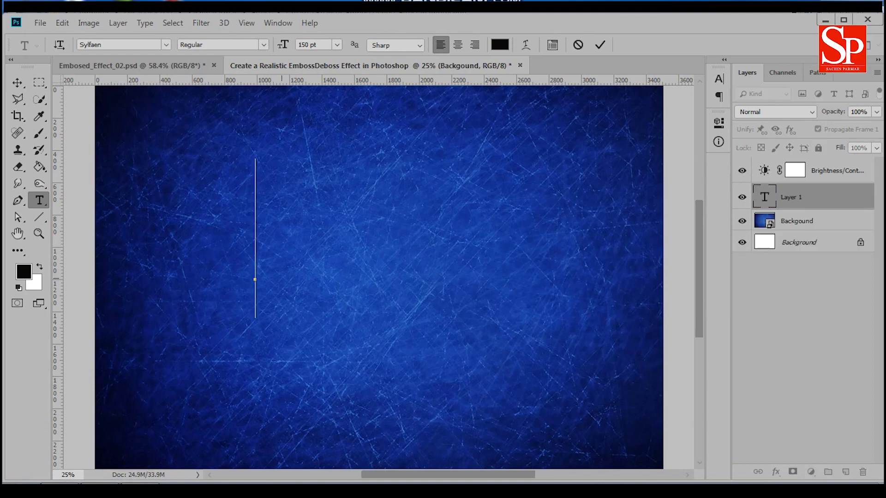
pyautogui.write('E')
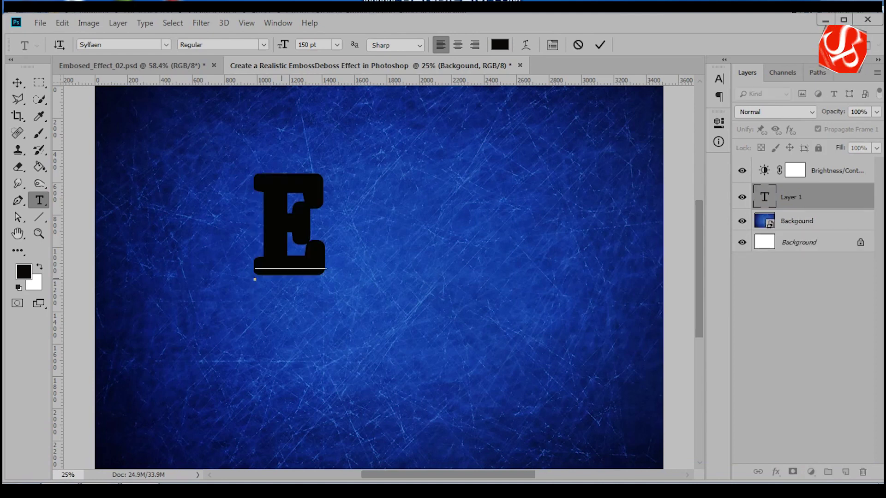
pyautogui.write('M')
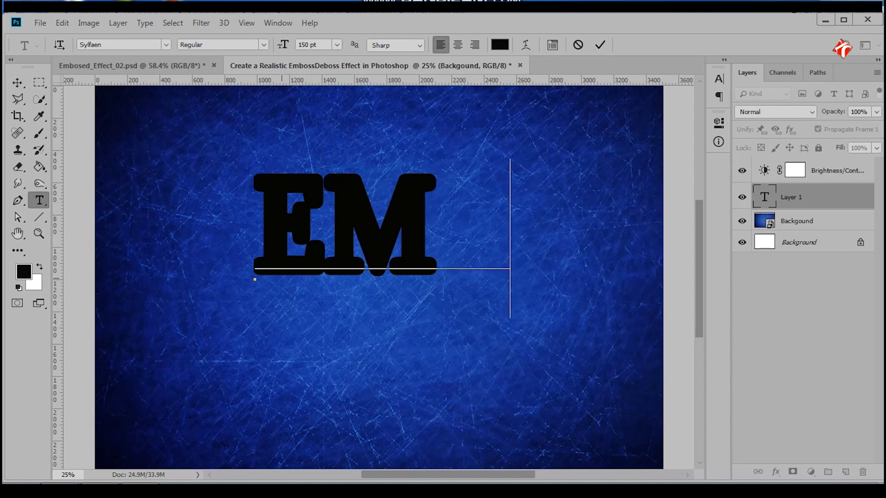
pyautogui.write('BOSS')
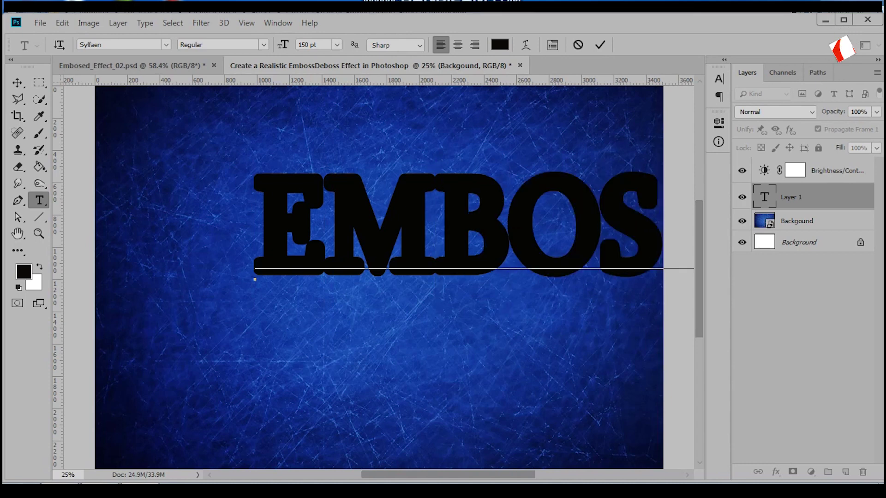
pyautogui.click(17, 82)
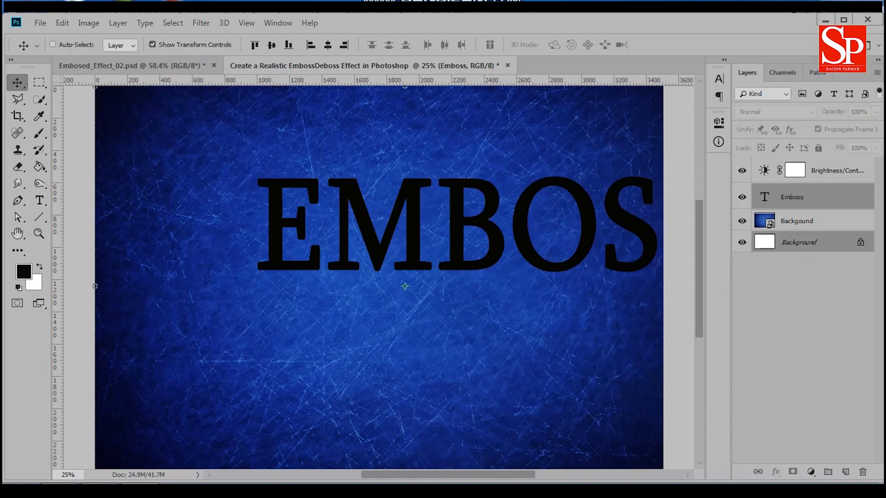
pyautogui.click(272, 45)
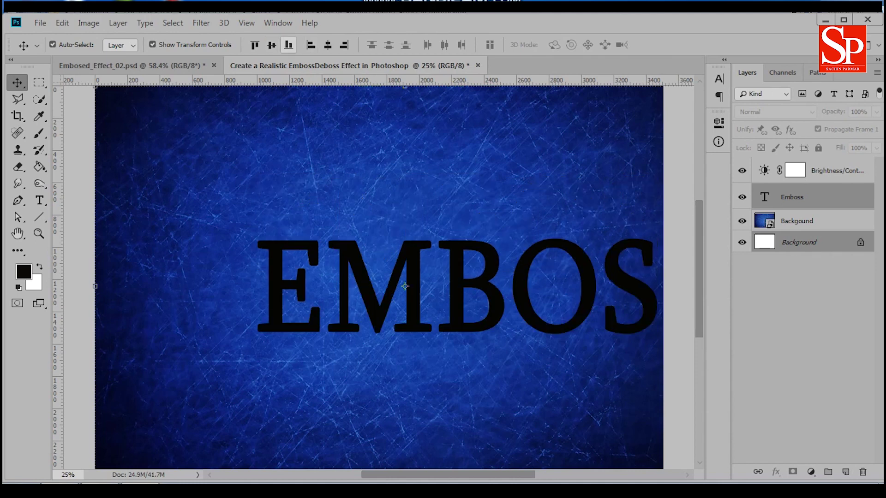
pyautogui.click(327, 45)
pyautogui.click(803, 346)
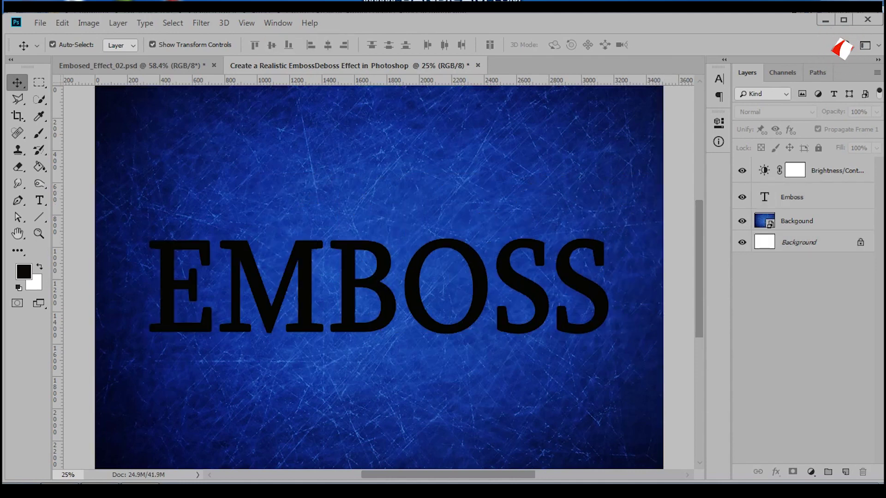
# - Move the Brightness/Contrast layer below the Emboss text layer and select Emboss
pyautogui.moveTo(831, 171); pyautogui.dragTo(831, 205)
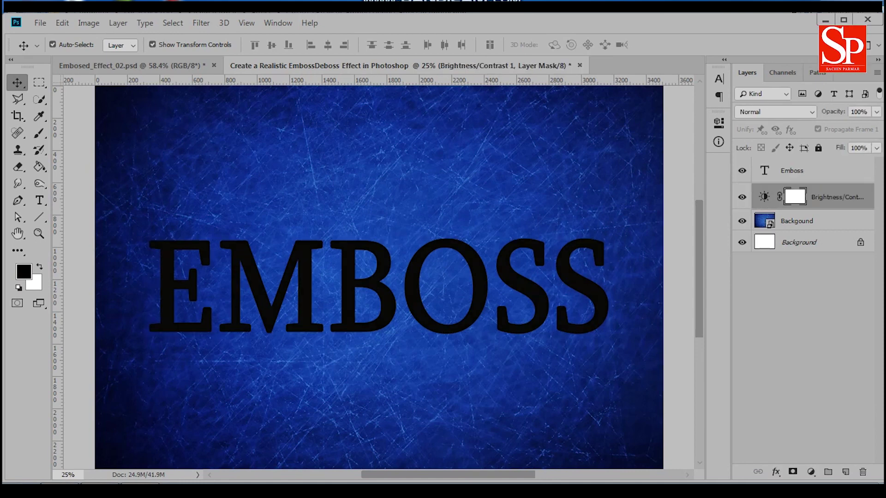
pyautogui.click(792, 170)
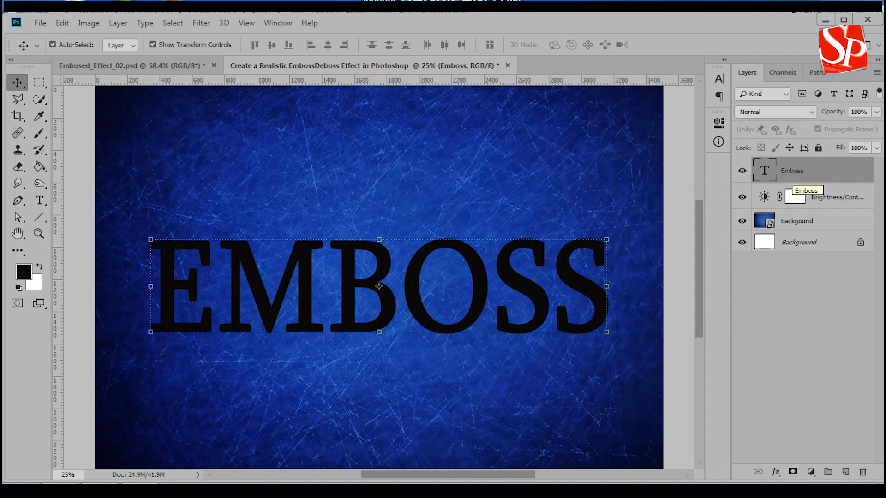
pyautogui.click(743, 170)
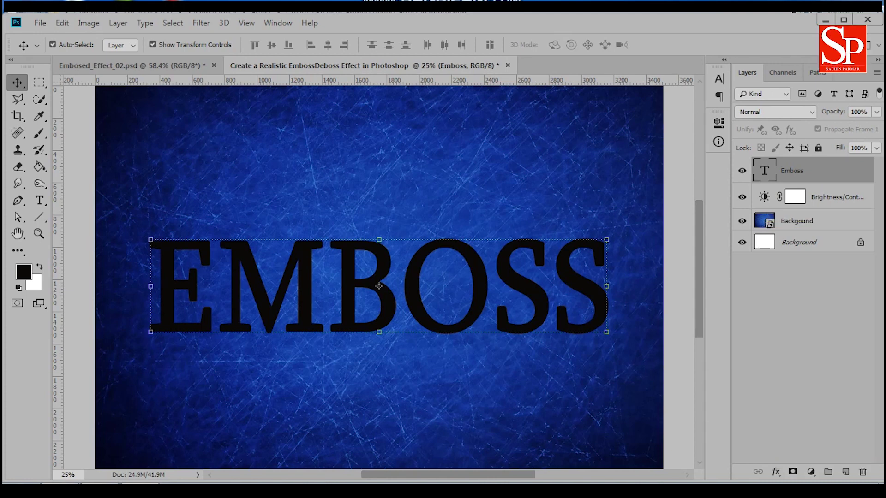
# - Add a Bevel & Emboss layer style to the EMBOSS text
pyautogui.click(811, 471)
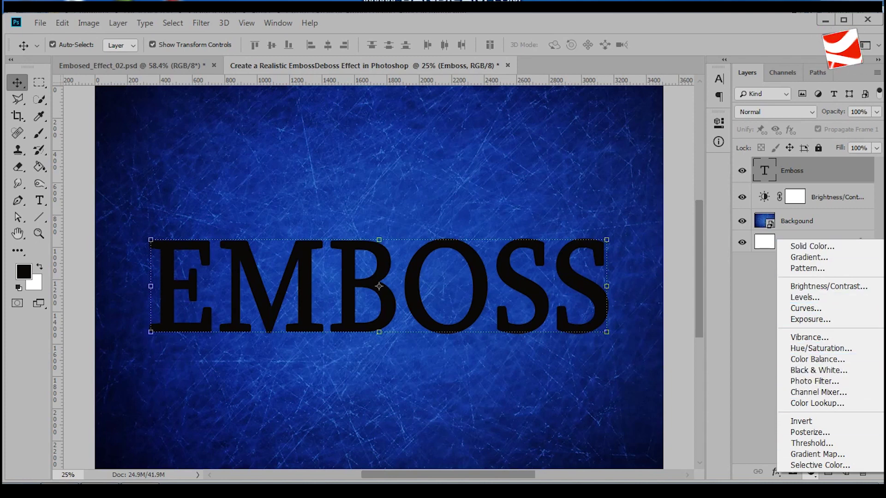
pyautogui.press('Escape')
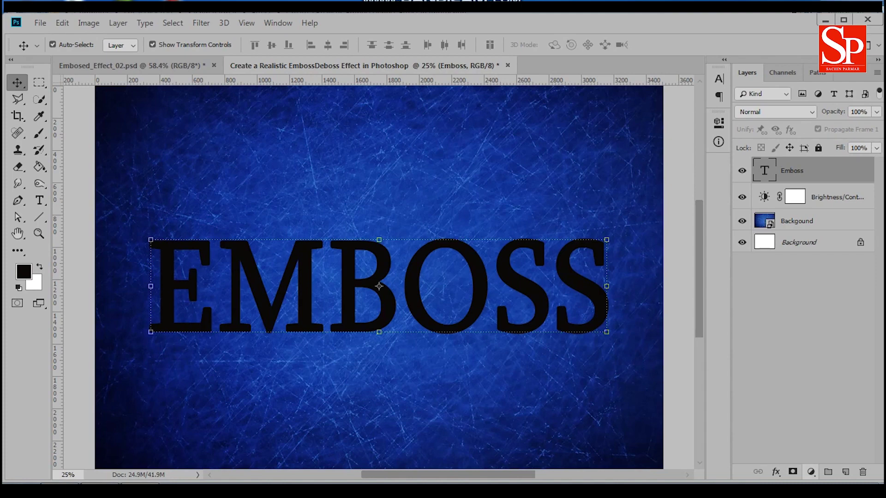
pyautogui.click(775, 472)
pyautogui.click(812, 368)
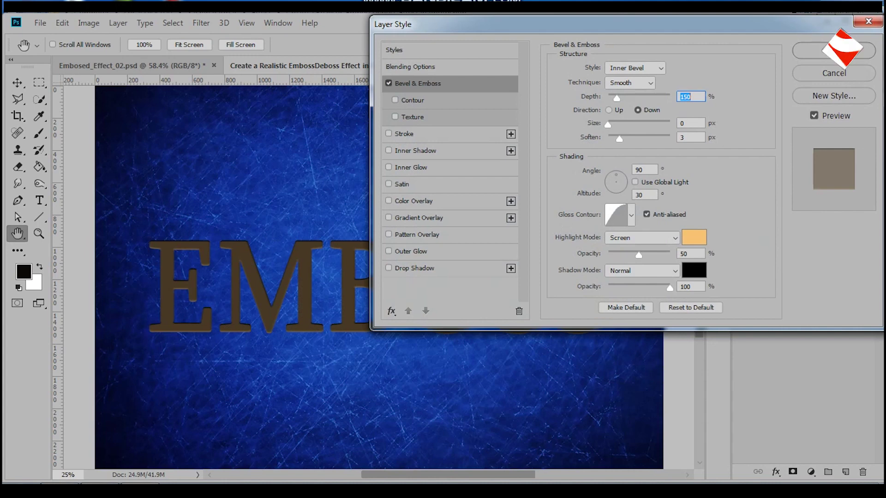
# - Set the bevel to Depth 1000%, direction Up, Size 6 px, Soften 8 px
pyautogui.hotkey('shift', 'Tab')
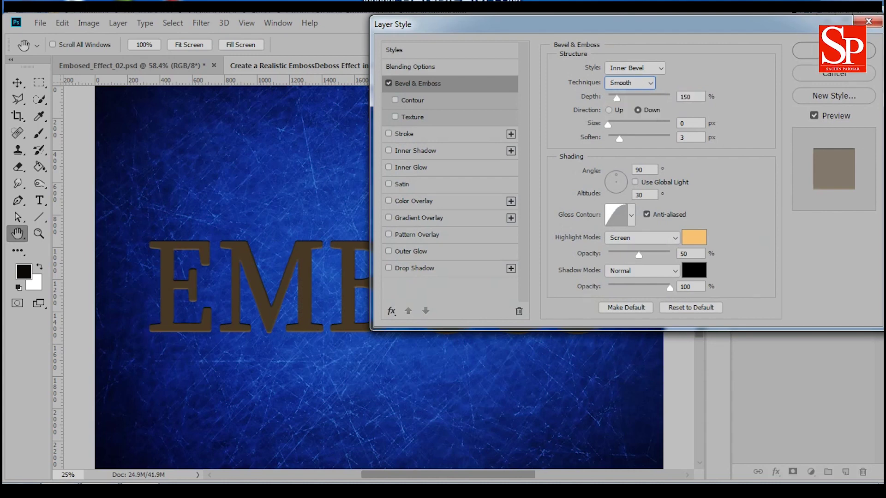
pyautogui.press('Tab')
pyautogui.write('1000')
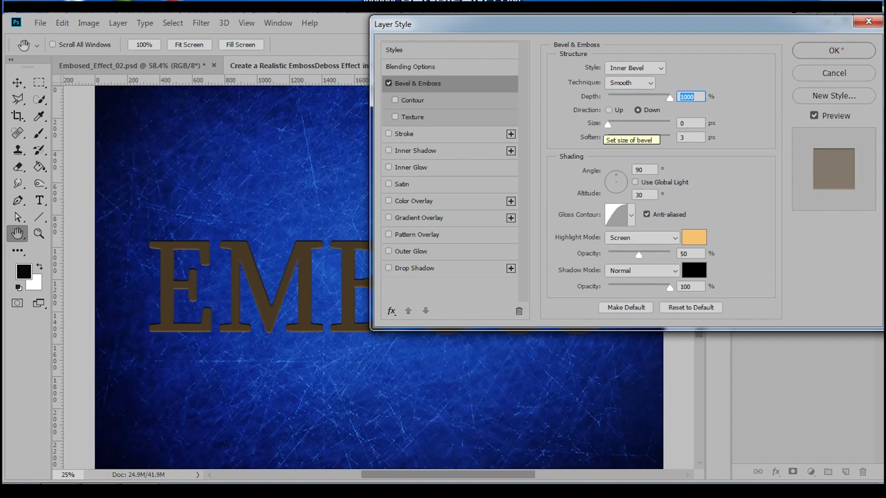
pyautogui.click(609, 109)
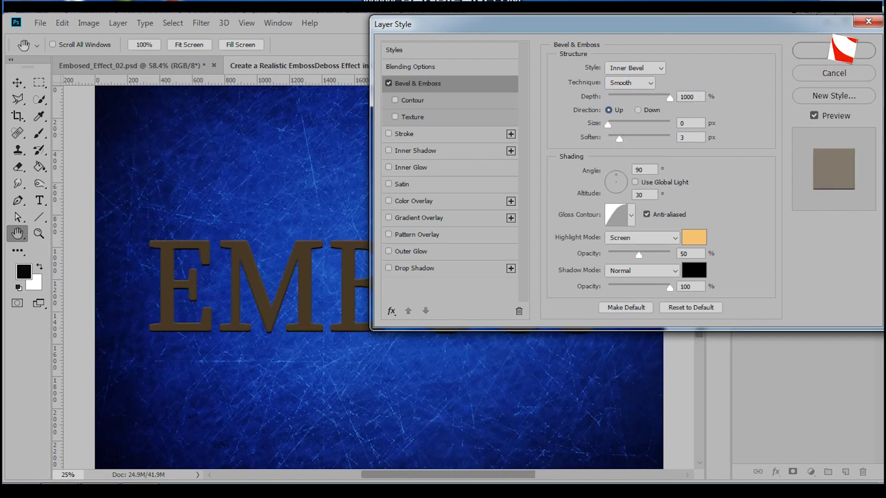
pyautogui.click(682, 123)
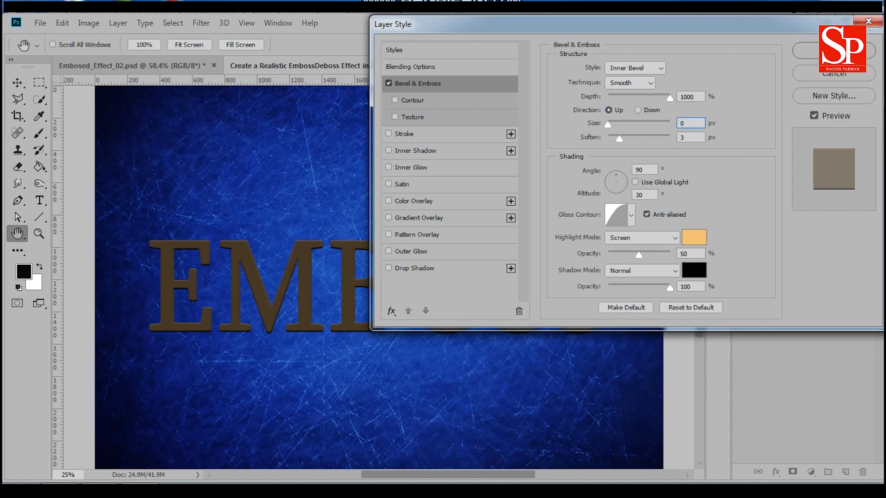
pyautogui.write('6')
pyautogui.press('Delete')
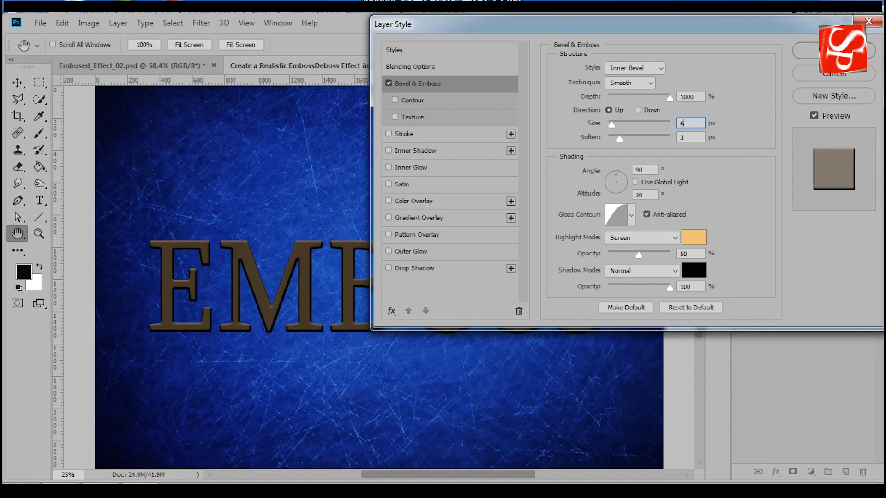
pyautogui.press('Tab')
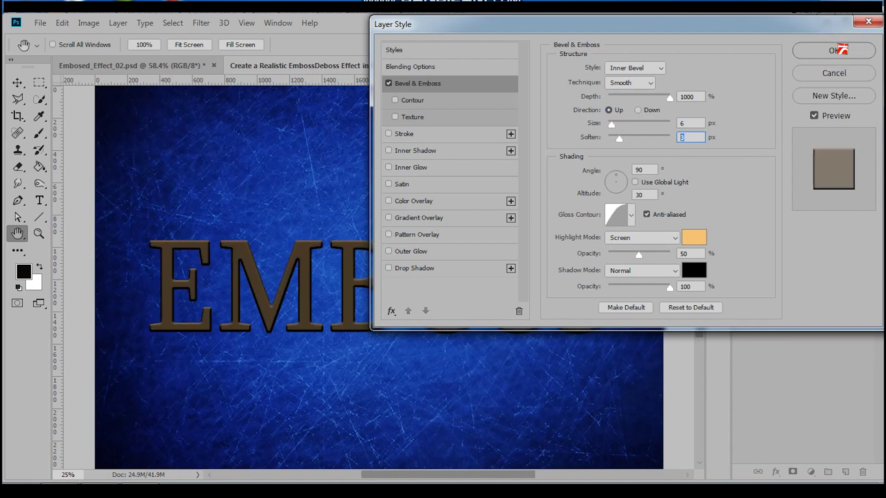
pyautogui.write('5')
pyautogui.press('BackSpace')
pyautogui.write('8')
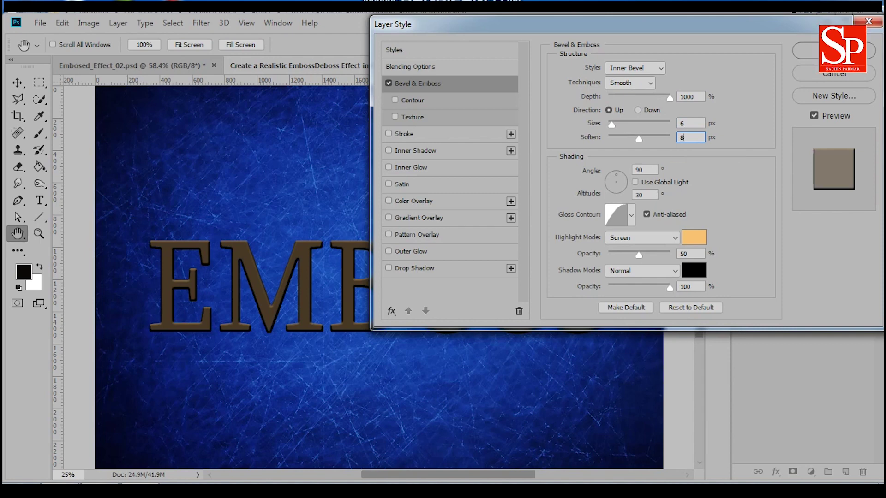
# - Light the bevel from a 30° angle at 26° altitude and edit its gloss contour
pyautogui.press('Tab')
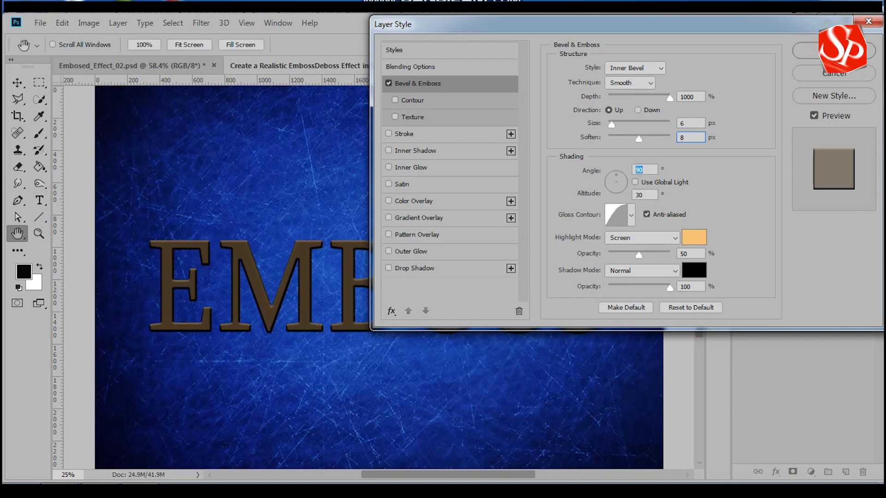
pyautogui.write('30')
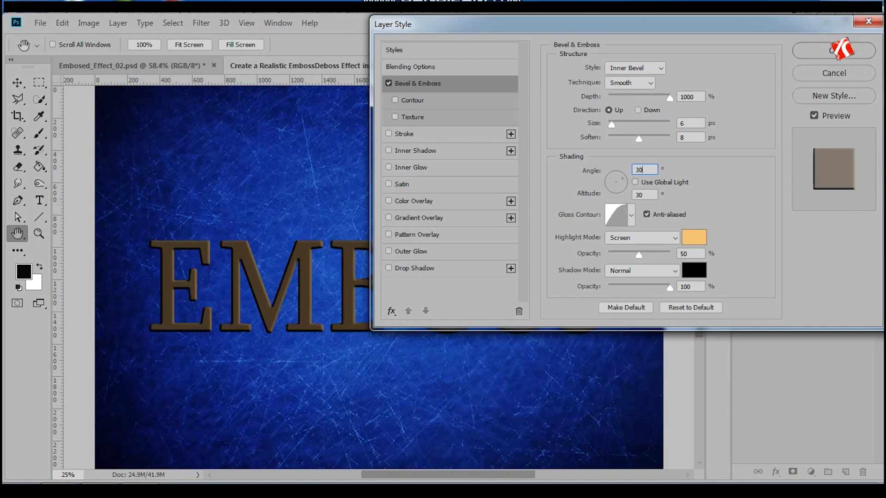
pyautogui.press('Tab')
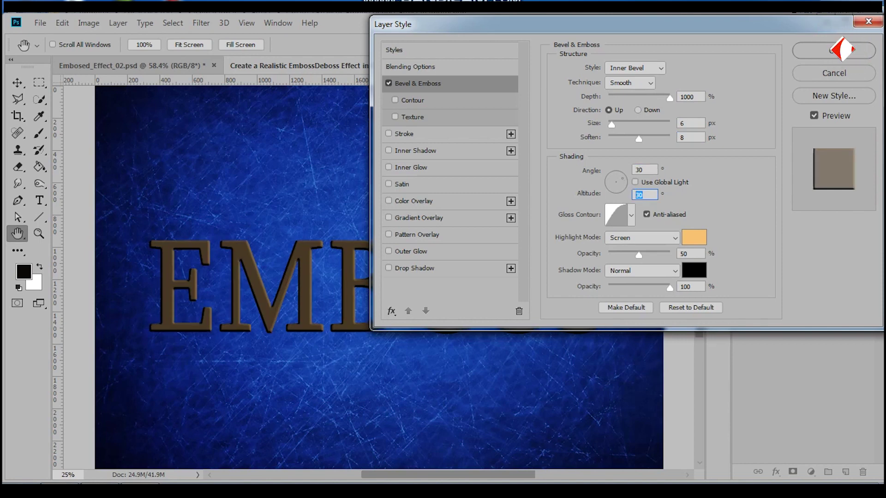
pyautogui.write('26')
pyautogui.press('Tab')
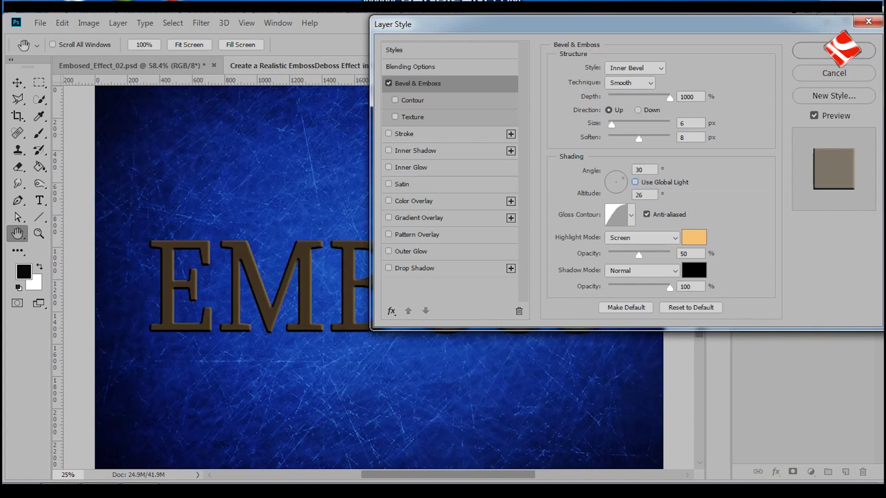
pyautogui.click(616, 214)
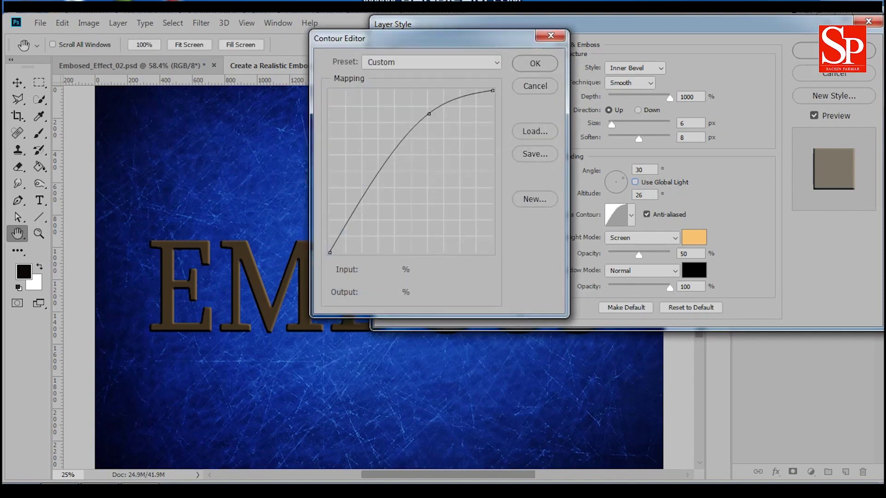
# - Make the gloss contour Linear with one slightly lowered midpoint (Input 60%, Output 54%)
pyautogui.press('Return')
pyautogui.click(630, 215)
pyautogui.click(553, 245)
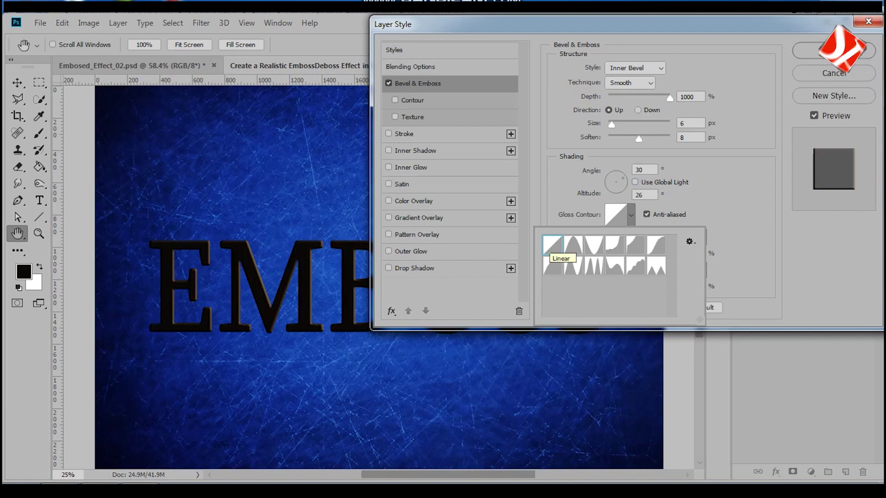
pyautogui.press('Return')
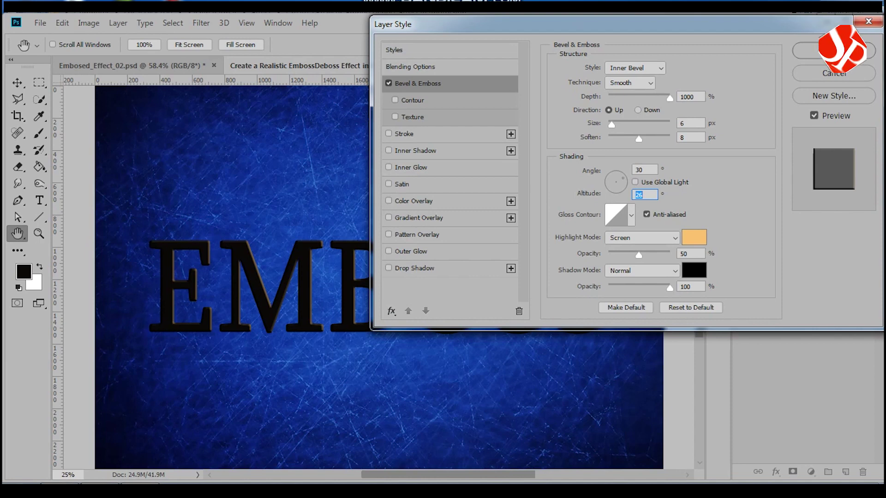
pyautogui.click(617, 215)
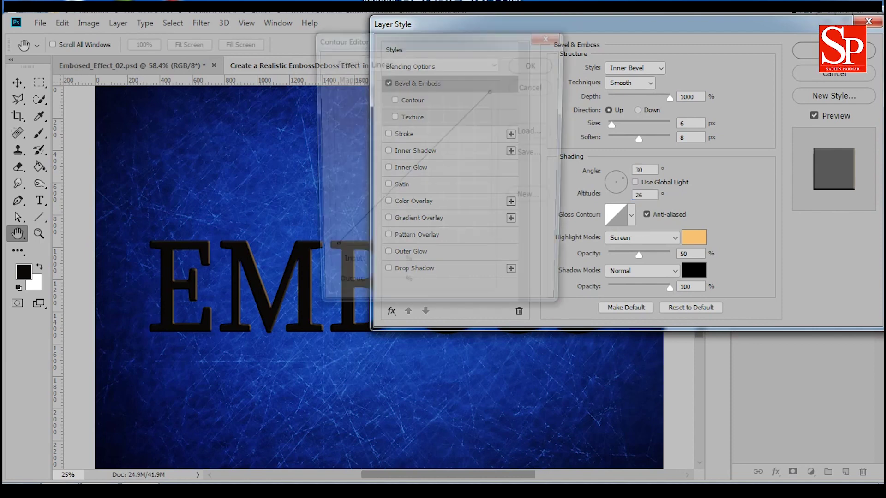
pyautogui.click(424, 161)
pyautogui.moveTo(423, 161); pyautogui.dragTo(425, 165)
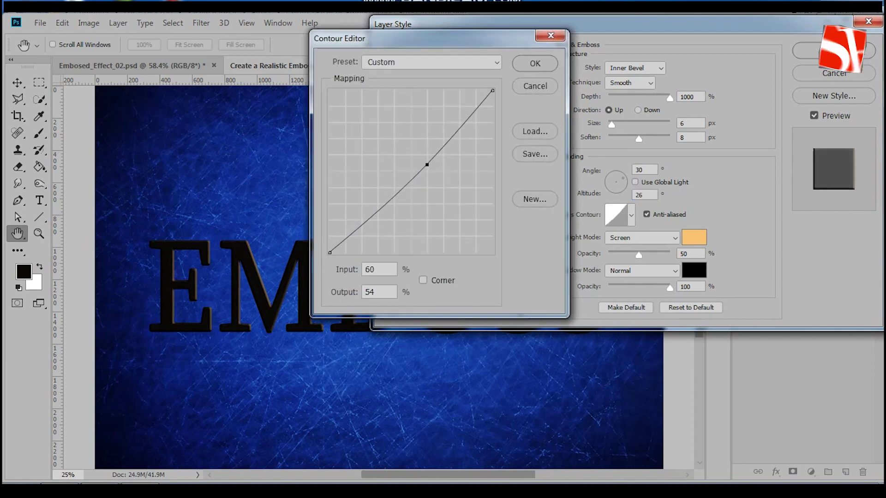
pyautogui.press('Return')
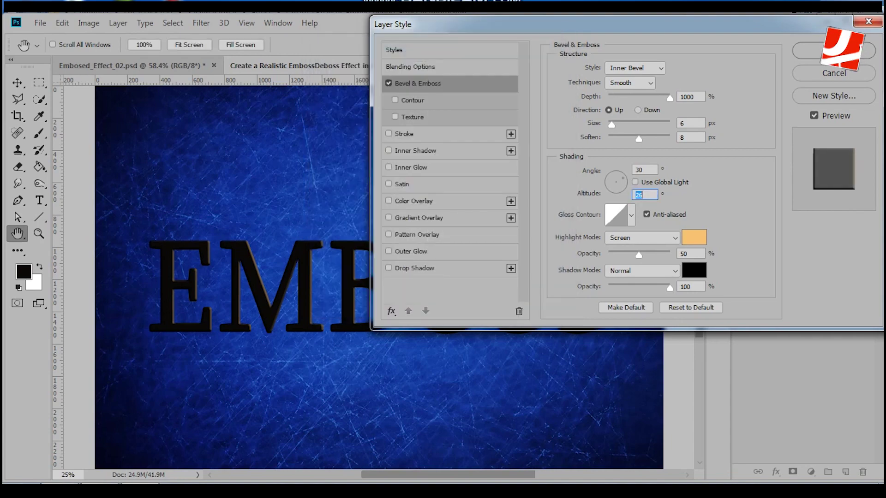
# - Make the bevel highlight white (ffffff) at 30% opacity and the shadow mode Multiply
pyautogui.click(694, 237)
pyautogui.write('b7b2ac')
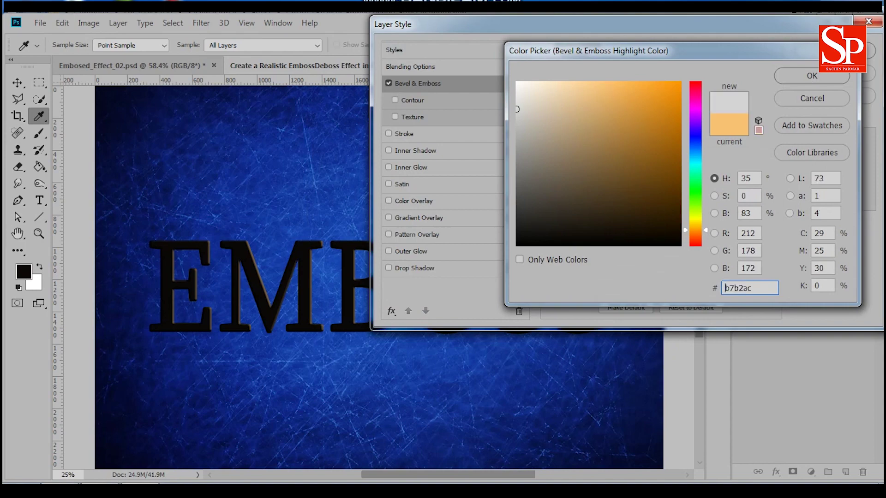
pyautogui.write('ffffff')
pyautogui.press('Return')
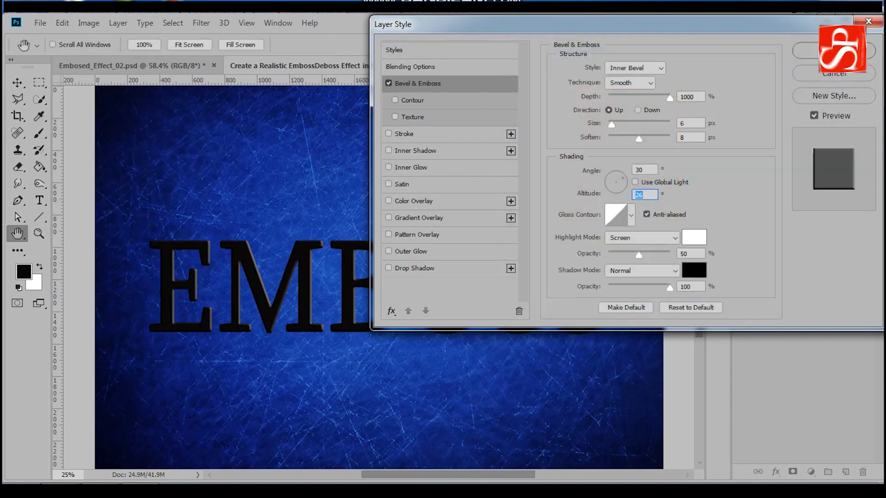
pyautogui.click(642, 270)
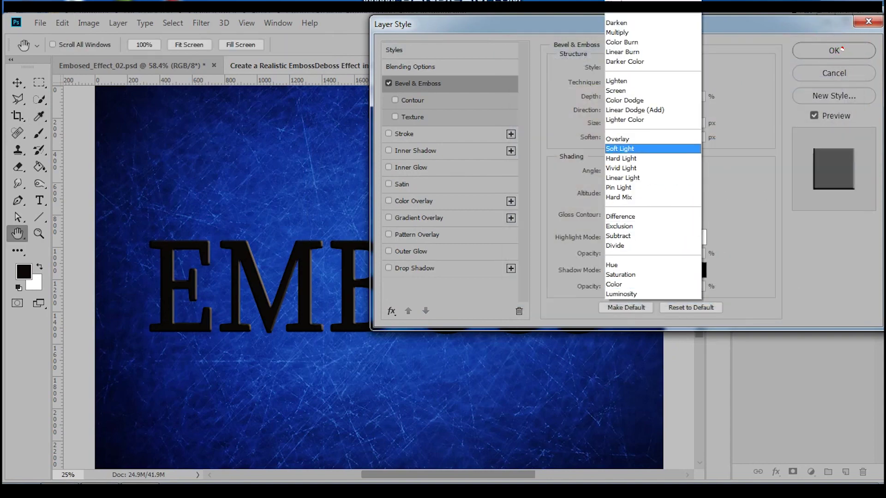
pyautogui.click(619, 32)
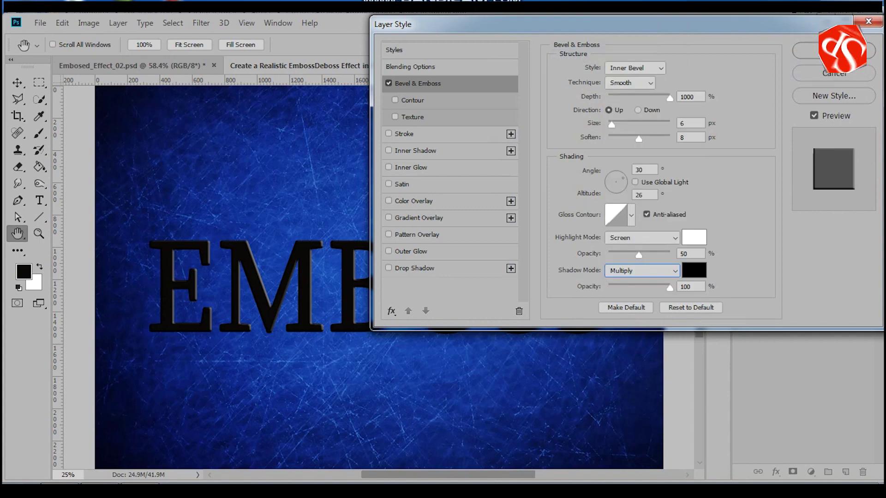
pyautogui.hotkey('shift', 'Tab')
pyautogui.write('30')
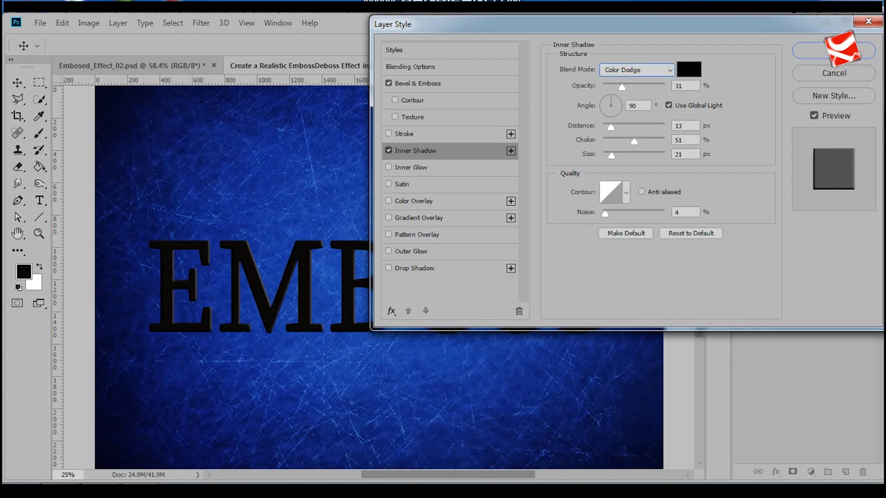
# - Set the inner shadow to Multiply blend, 10% opacity, 120° angle
pyautogui.click(637, 70)
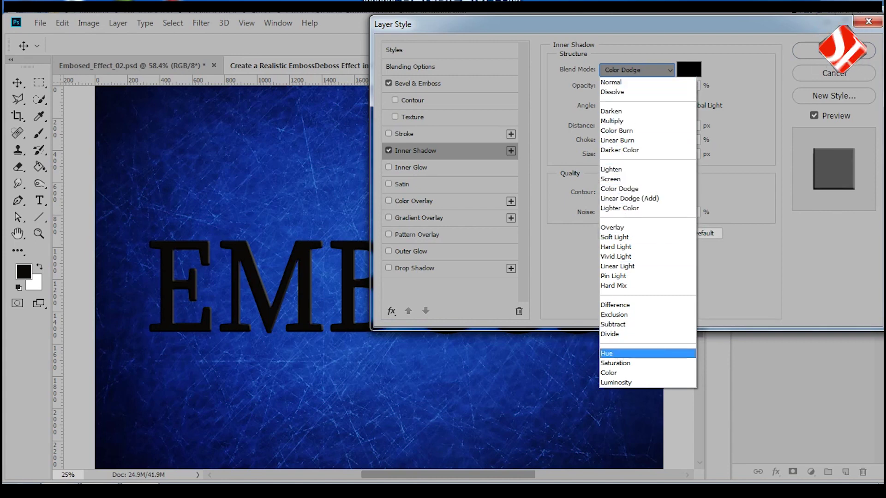
pyautogui.click(612, 121)
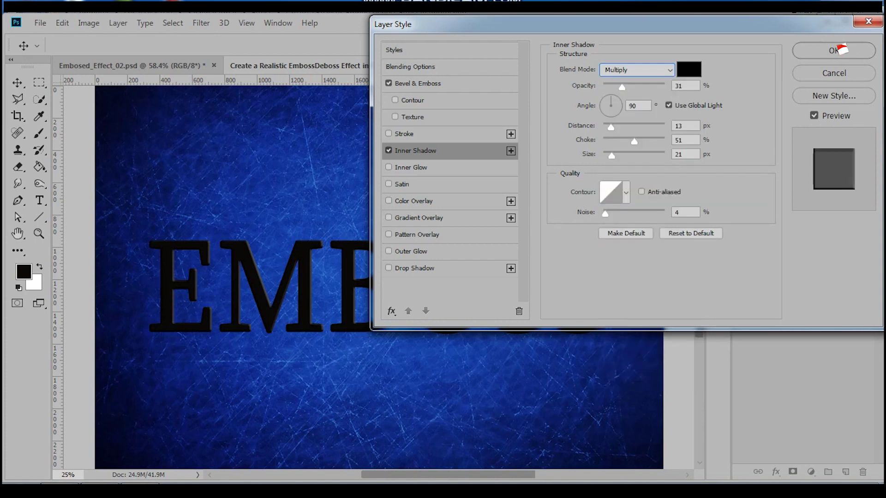
pyautogui.press('Tab')
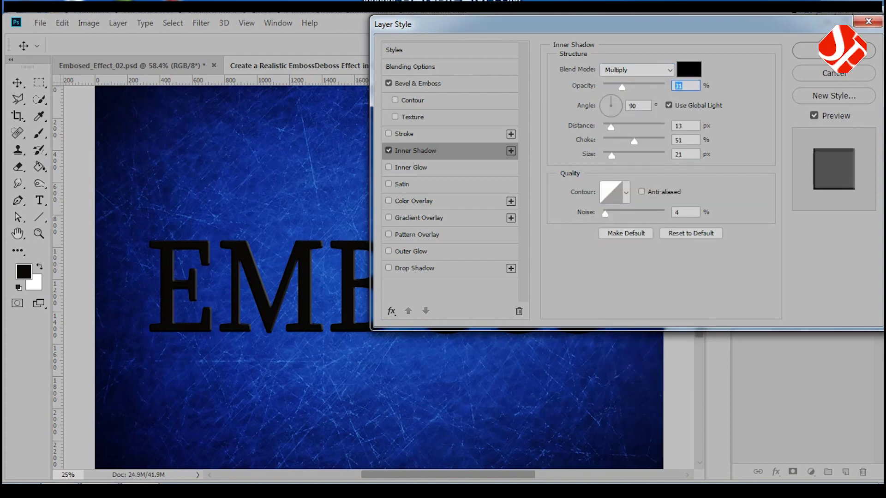
pyautogui.write('10')
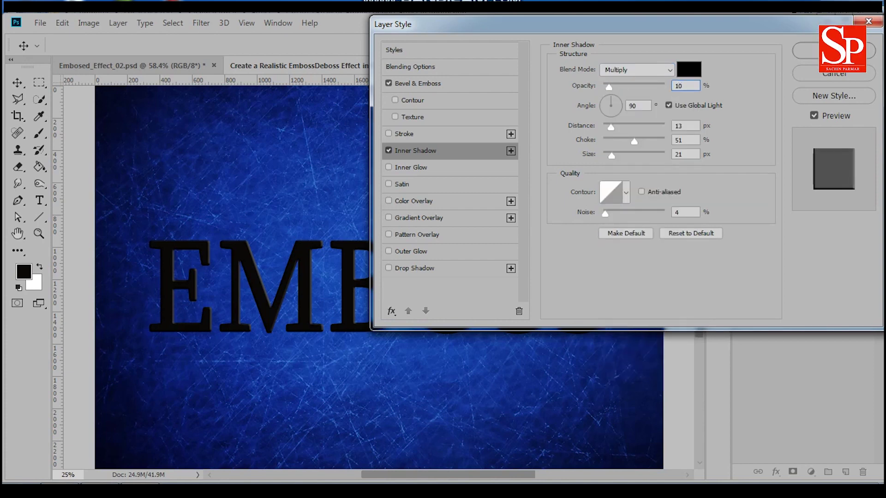
pyautogui.press('Tab')
pyautogui.write('120')
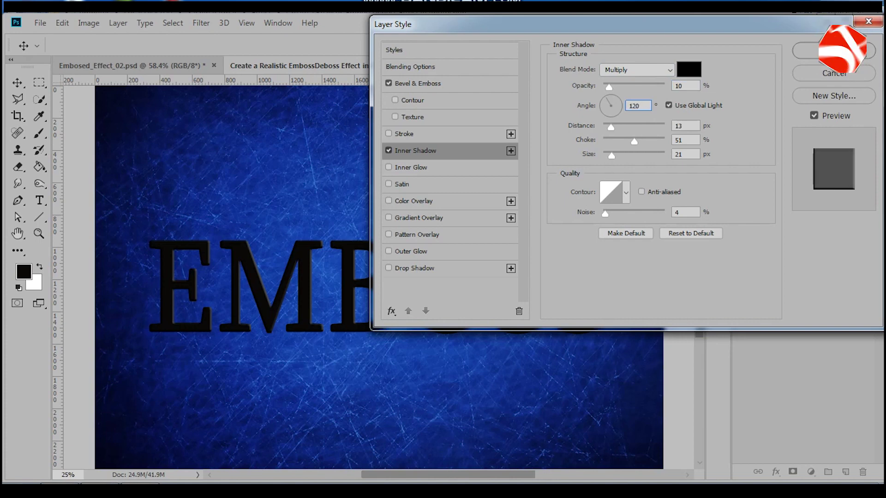
# - Give the inner shadow distance 10, choke 50%, size 15 and noise 0
pyautogui.press('Tab')
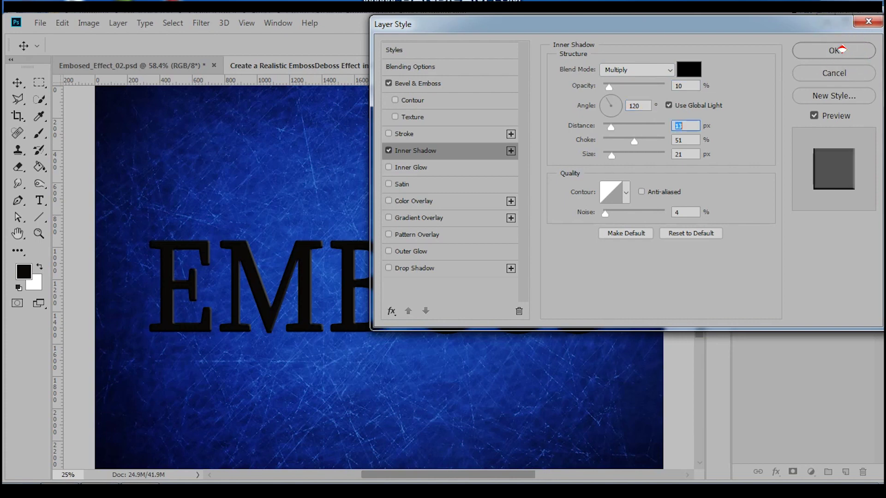
pyautogui.write('10')
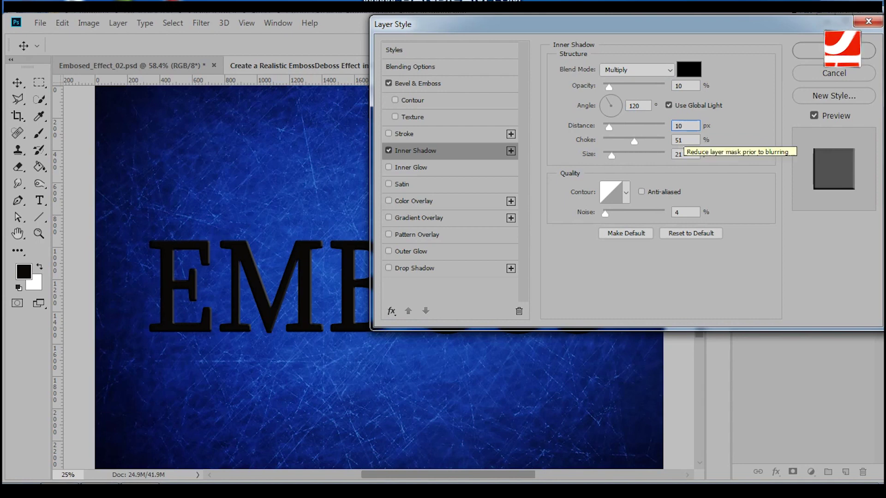
pyautogui.press('Tab')
pyautogui.write('50')
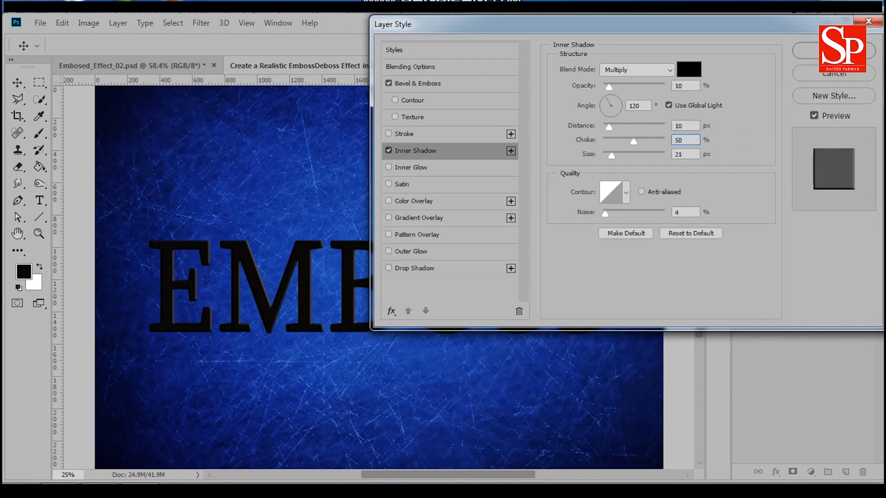
pyautogui.press('Tab')
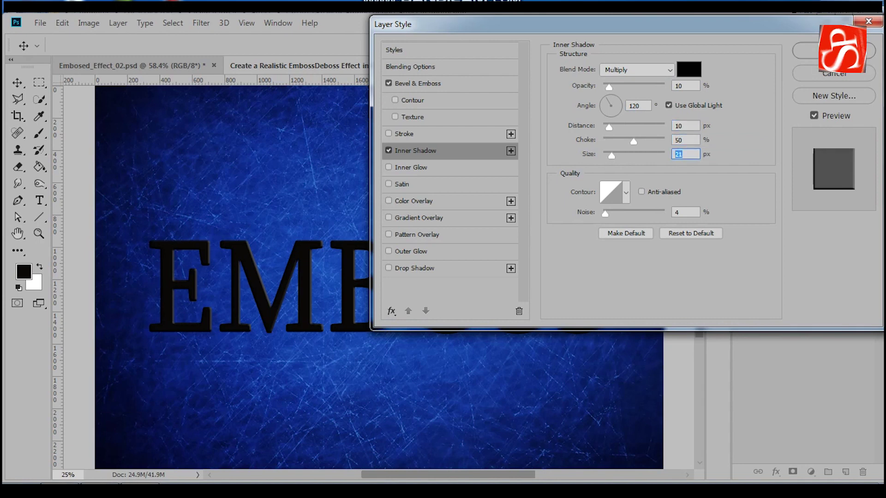
pyautogui.write('15')
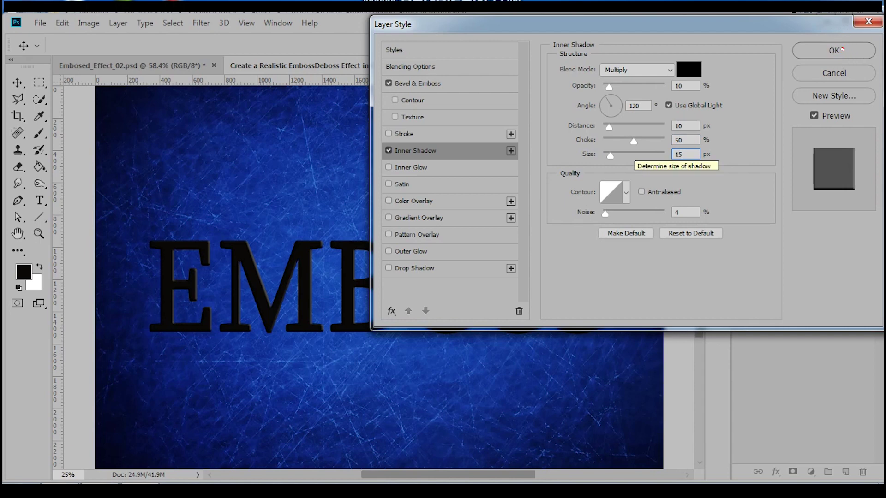
pyautogui.press('Tab')
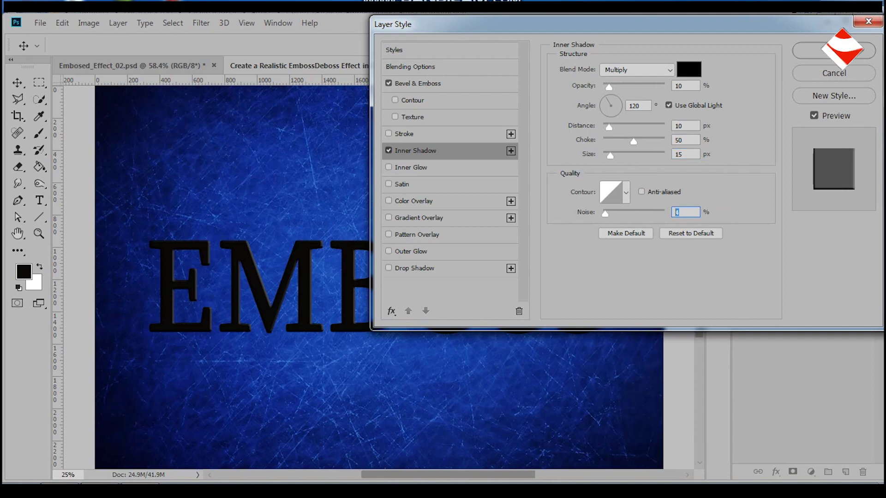
pyautogui.write('00')
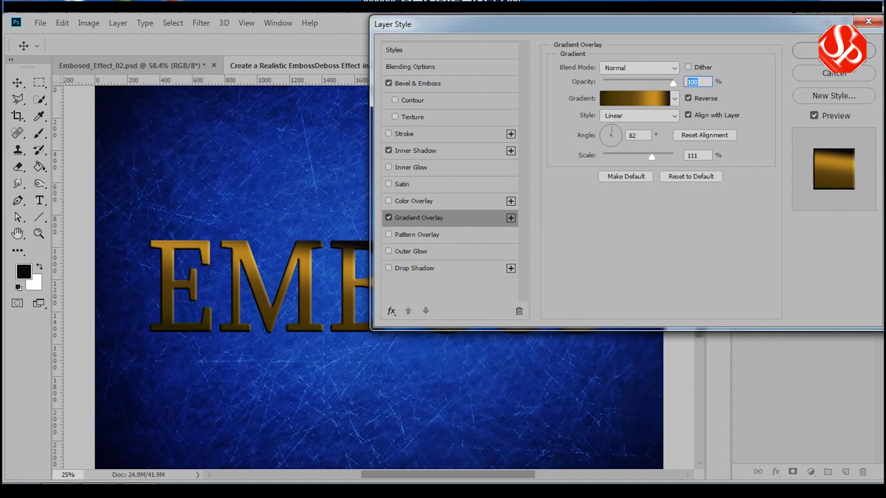
# - Set a reversed Foreground to Background Gradient Overlay at 5%, 180°, 100% scale, and enable Drop Shadow
pyautogui.write('5')
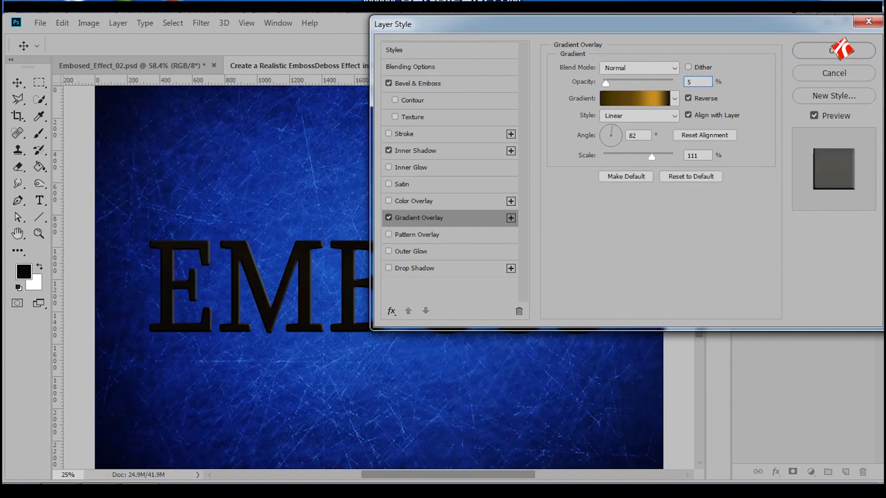
pyautogui.click(635, 98)
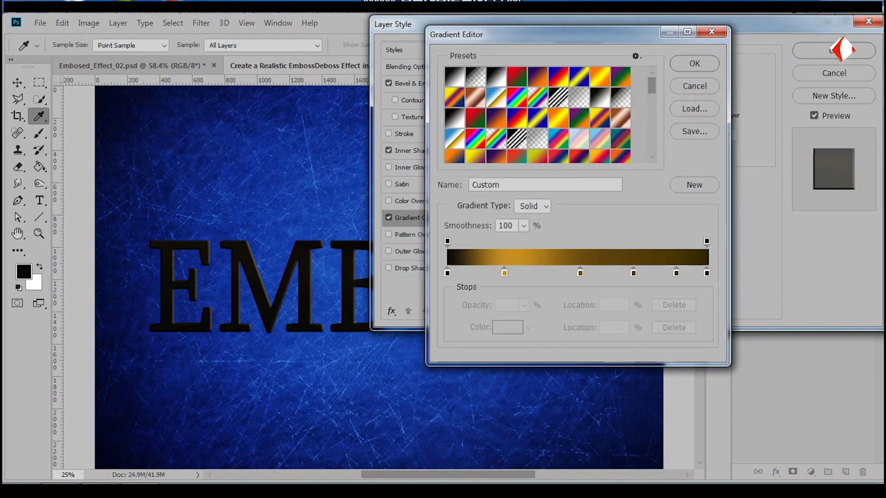
pyautogui.click(455, 76)
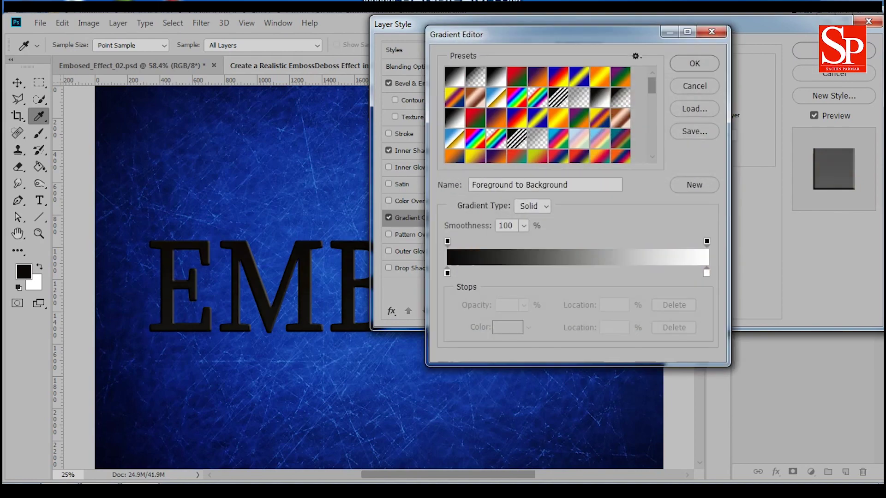
pyautogui.press('Return')
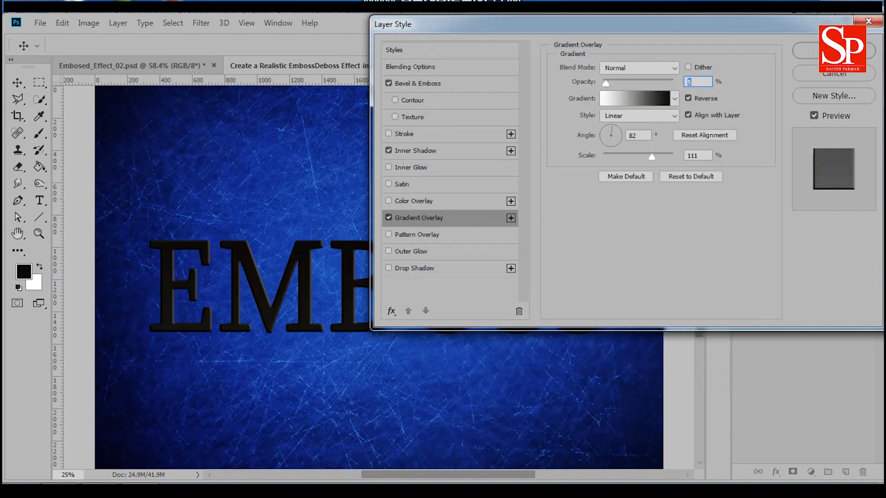
pyautogui.press('Tab')
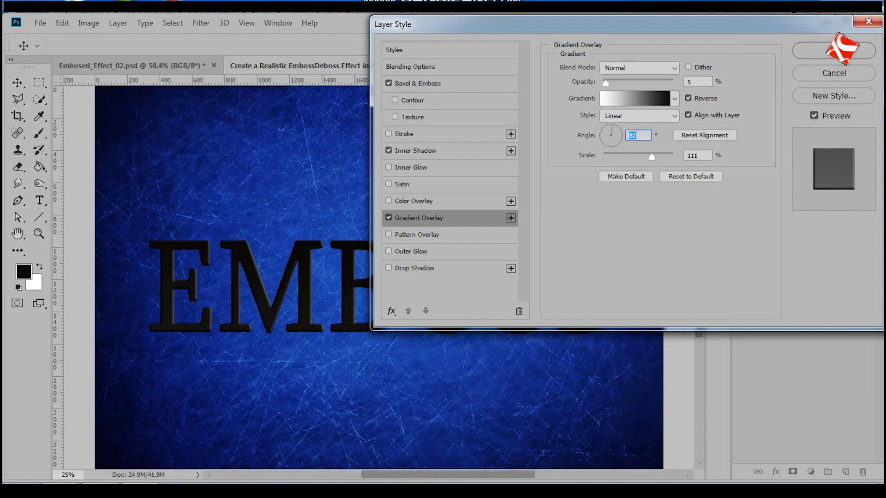
pyautogui.write('180')
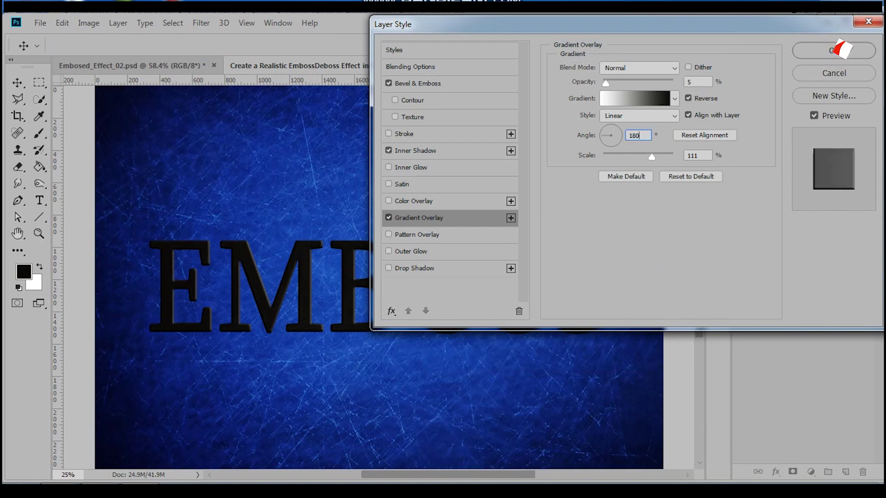
pyautogui.press('Tab')
pyautogui.write('100')
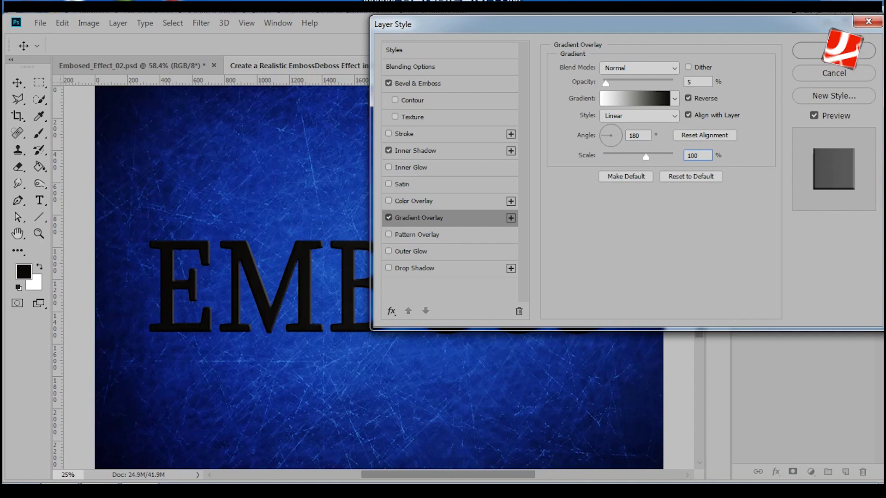
pyautogui.click(414, 268)
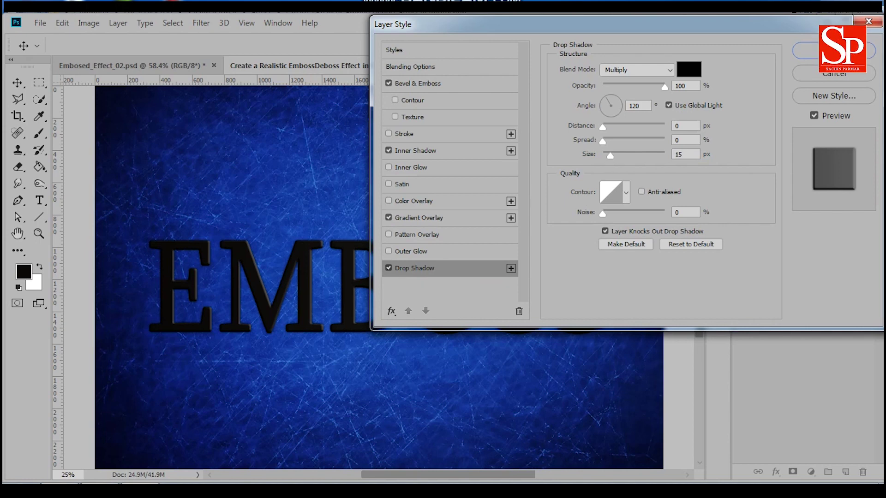
# - Set the drop shadow to 60% opacity, distance 10, spread 20%, size 2, and apply the styles
pyautogui.moveTo(665, 87); pyautogui.dragTo(640, 87)
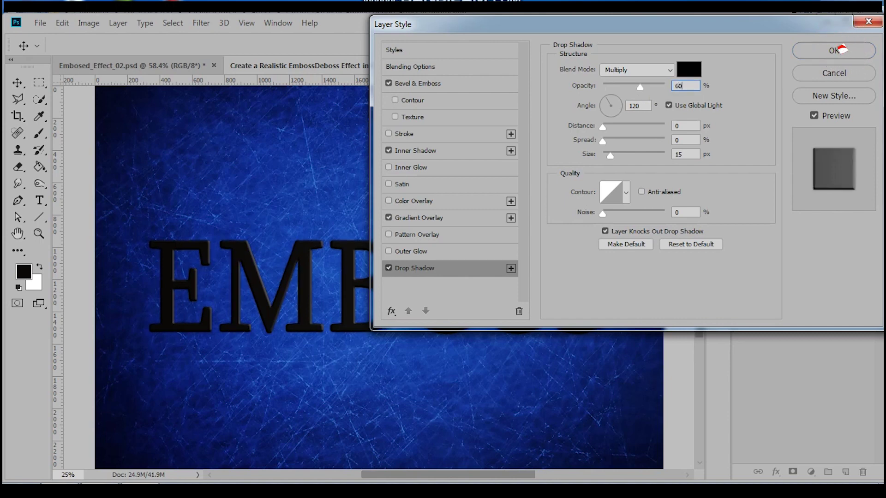
pyautogui.press('Tab')
pyautogui.press('Tab')
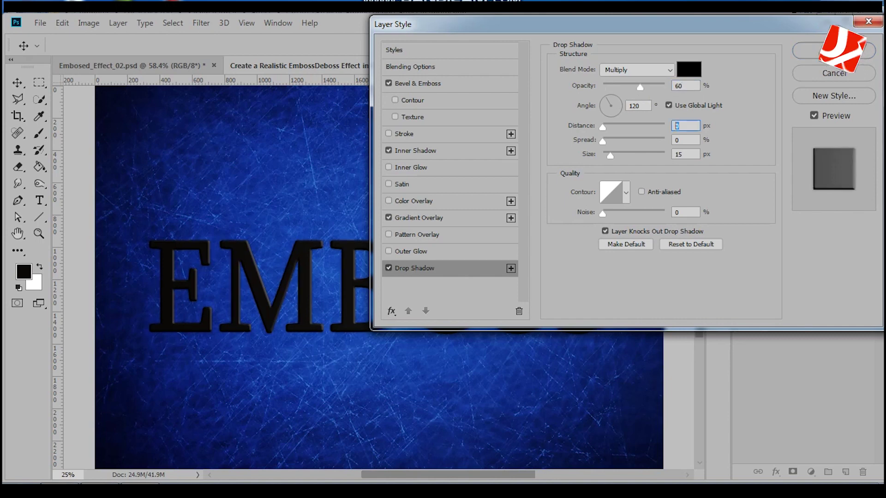
pyautogui.write('8')
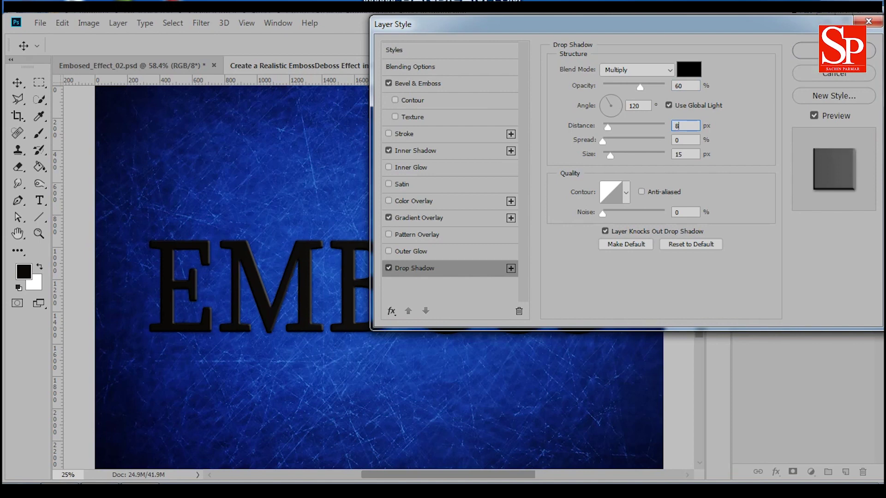
pyautogui.press('Up')
pyautogui.press('Up')
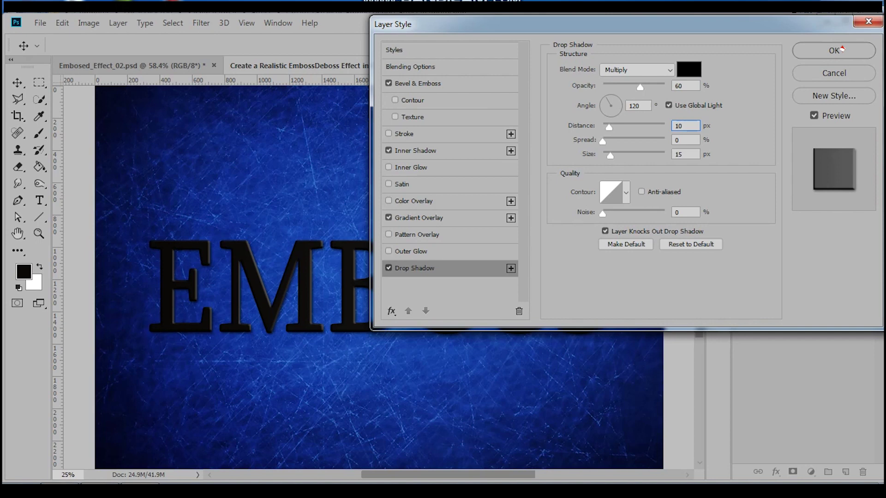
pyautogui.press('Tab')
pyautogui.write('20')
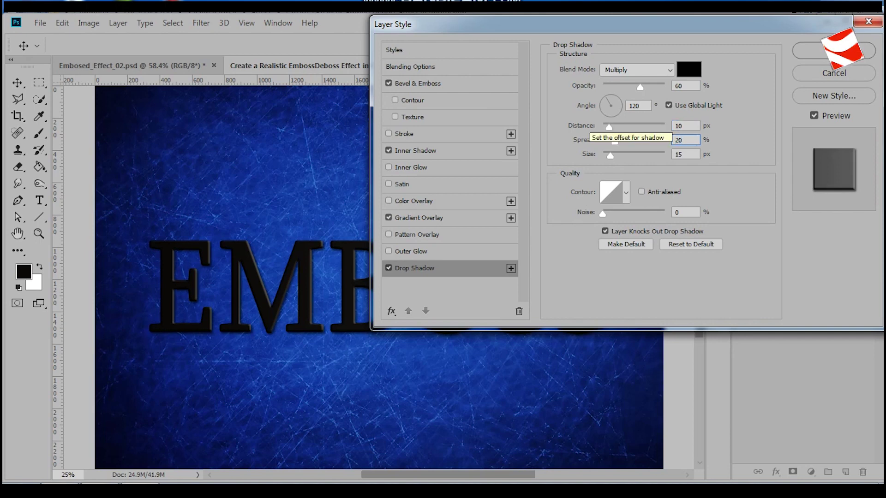
pyautogui.press('Tab')
pyautogui.write('2')
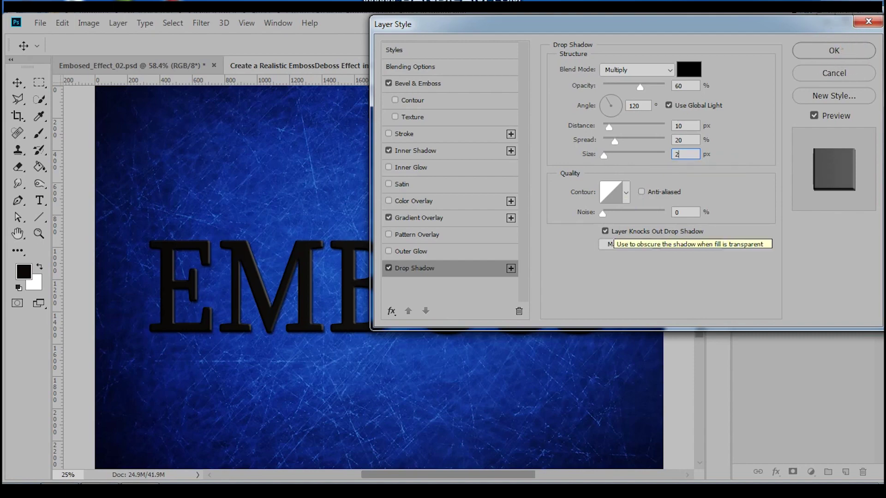
pyautogui.click(833, 50)
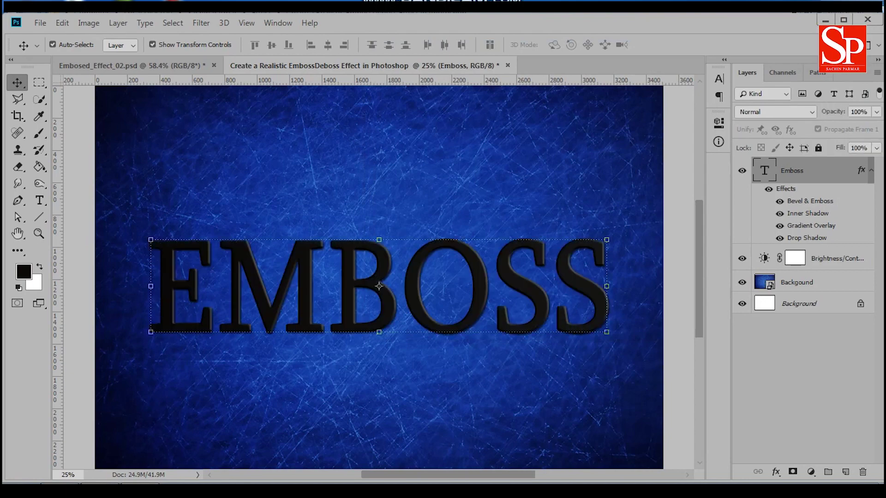
# - Group the Backgound layer with its Brightness/Contrast, then duplicate, raise and merge the group copy
pyautogui.moveTo(797, 283); pyautogui.dragTo(797, 165)
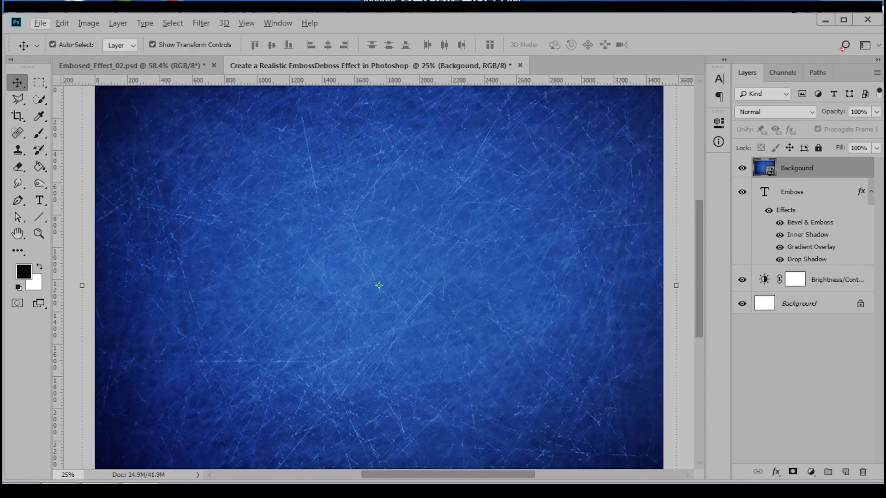
pyautogui.hotkey('ctrl', 'z')
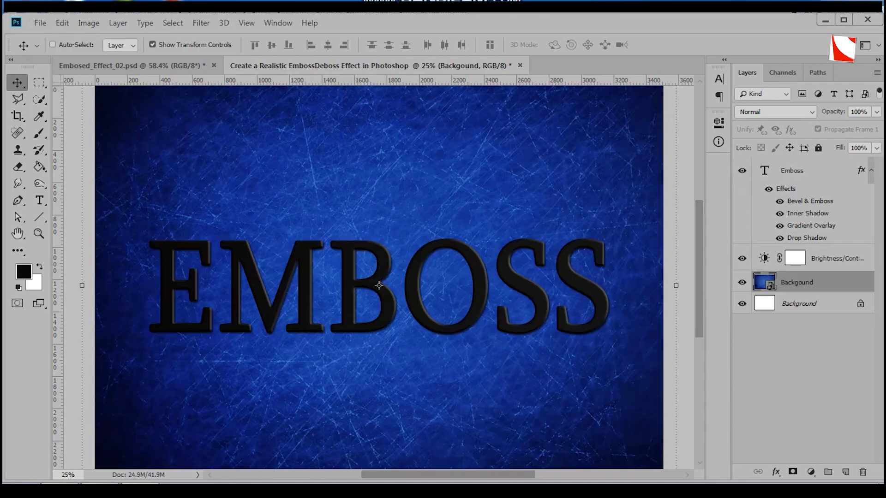
pyautogui.hotkey('ctrl', 'g')
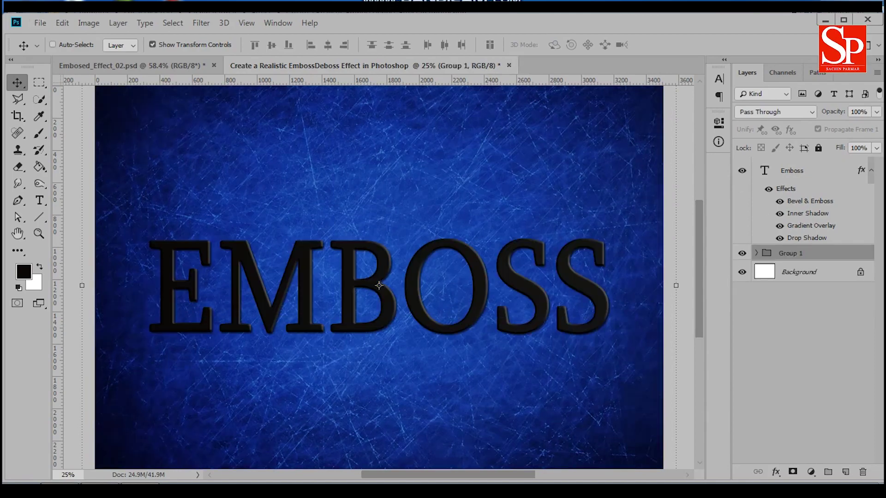
pyautogui.hotkey('ctrl', 'j')
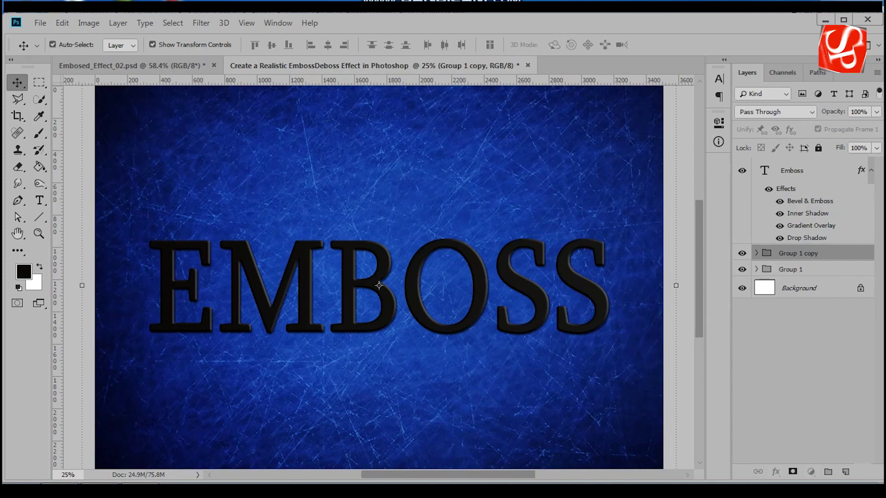
pyautogui.hotkey('ctrl', 'shift', ']')
pyautogui.press('ctrl')
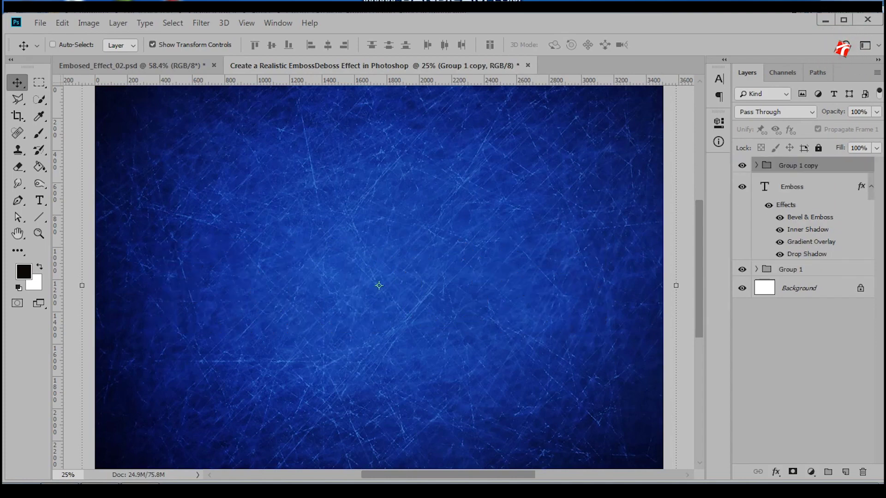
pyautogui.hotkey('ctrl', 'e')
# - Clip the merged background copy to the EMBOSS text and place the Texture image above
pyautogui.rightClick(812, 168)
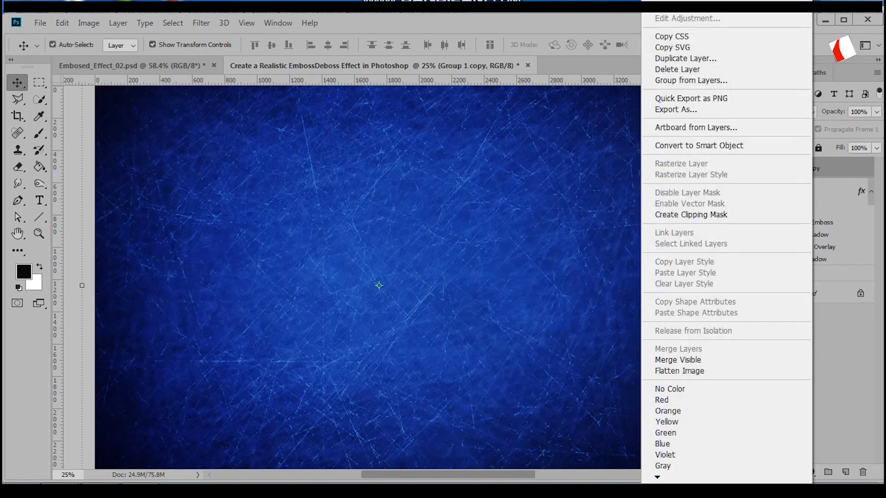
pyautogui.click(691, 215)
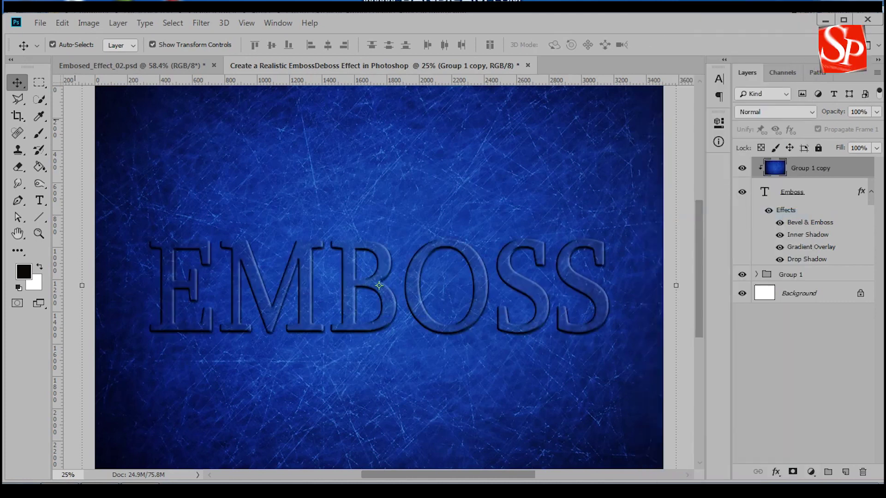
pyautogui.hotkey('ctrl', 't')
pyautogui.press('Return')
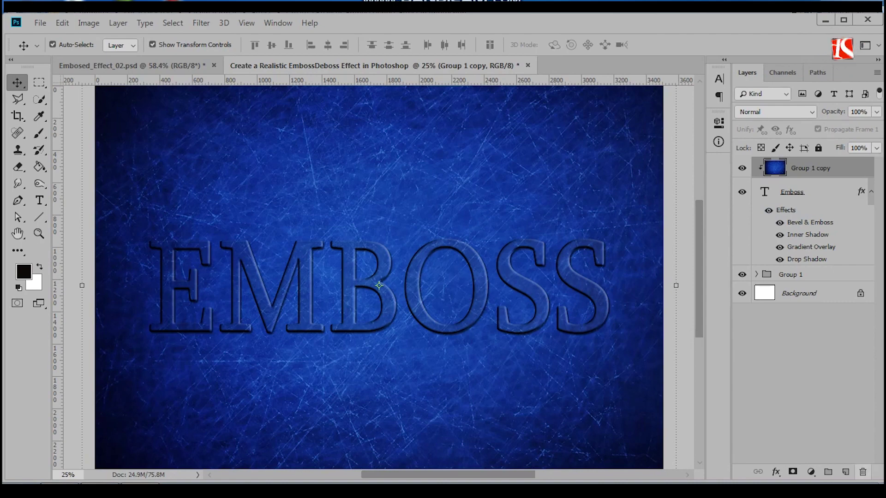
pyautogui.click(60, 477)
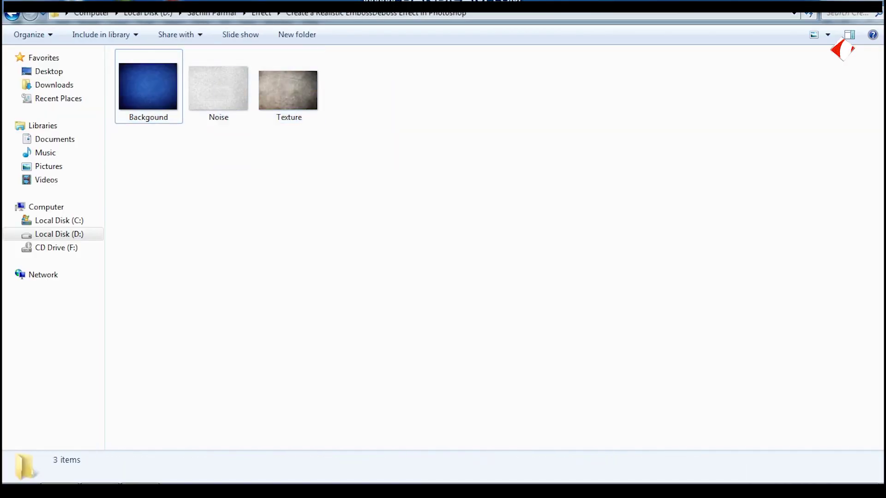
pyautogui.moveTo(288, 90); pyautogui.dragTo(379, 285)
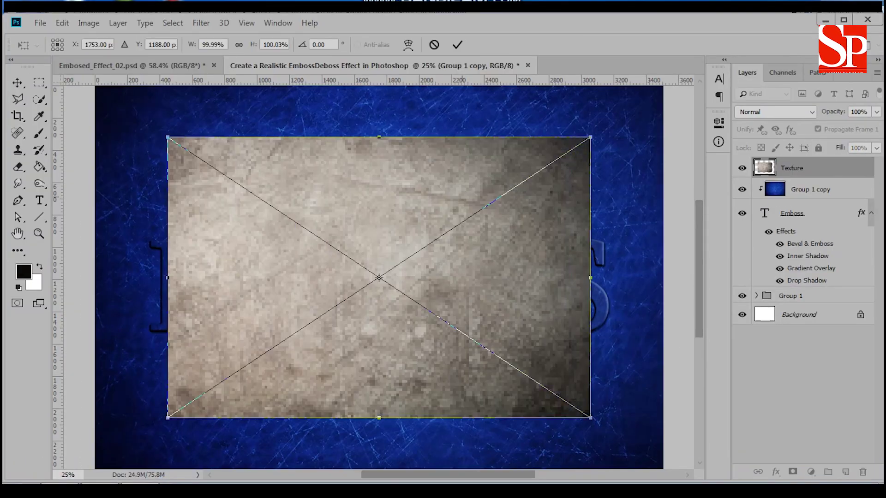
# - Scale up the placed Texture and set its blend mode to Overlay
pyautogui.moveTo(594, 421); pyautogui.dragTo(639, 450)
pyautogui.press('Return')
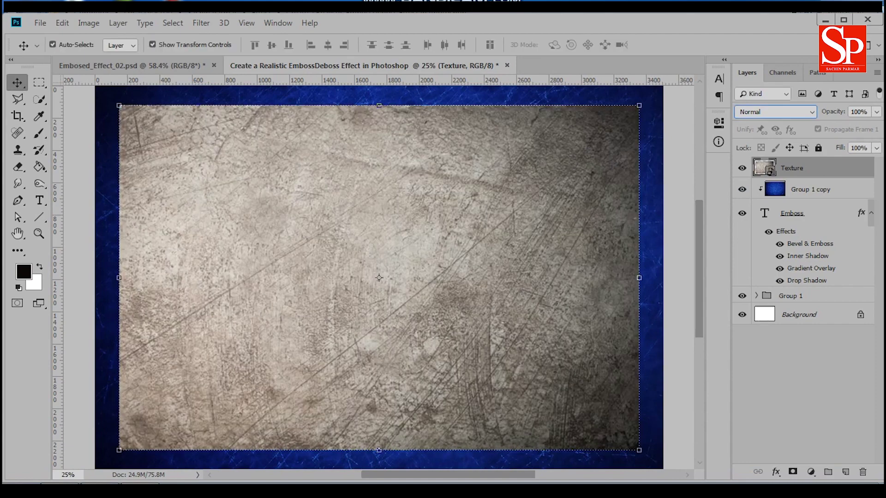
pyautogui.hotkey('shift', '+')
pyautogui.hotkey('shift', '+')
pyautogui.hotkey('shift', '+')
pyautogui.hotkey('shift', '+')
pyautogui.hotkey('shift', '-')
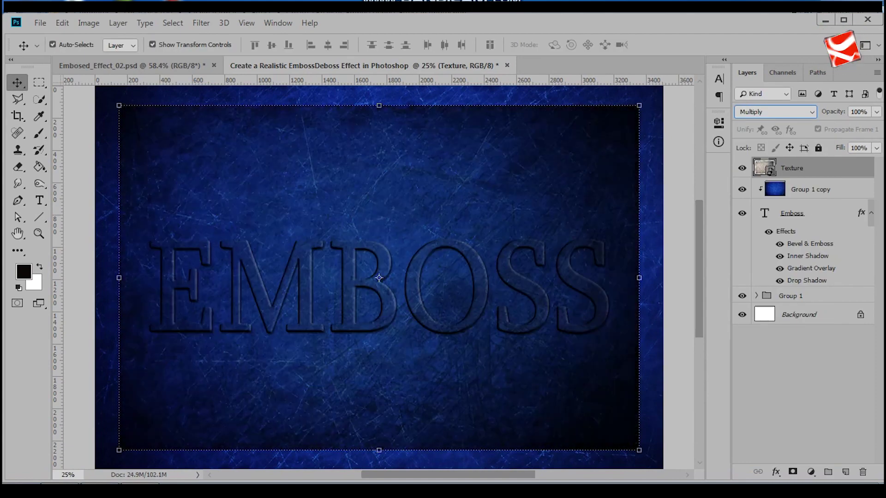
pyautogui.hotkey('shift', '+')
pyautogui.hotkey('shift', '+')
pyautogui.hotkey('shift', '+')
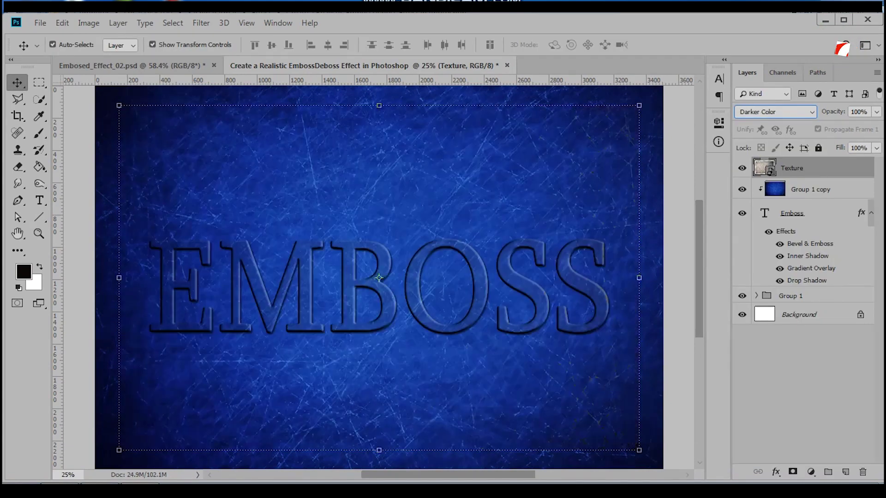
pyautogui.hotkey('shift', '+')
pyautogui.hotkey('shift', '+')
pyautogui.hotkey('shift', '+')
pyautogui.hotkey('shift', '+')
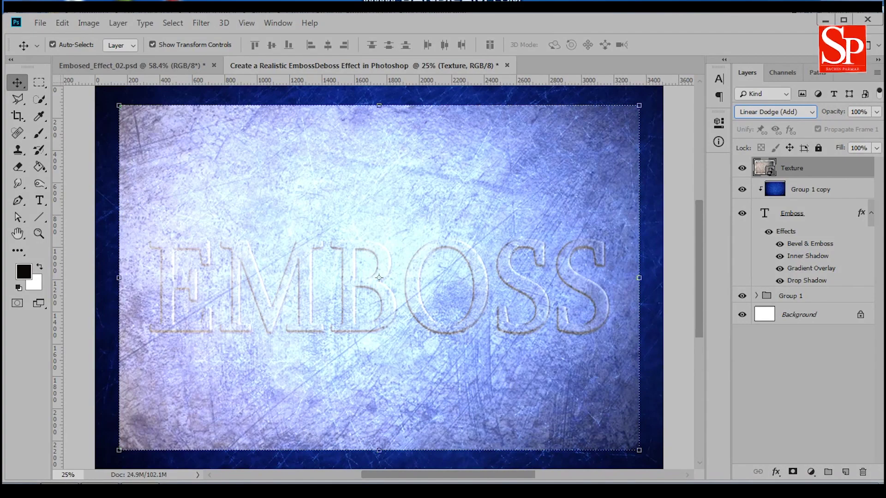
pyautogui.hotkey('shift', '+')
pyautogui.hotkey('shift', '+')
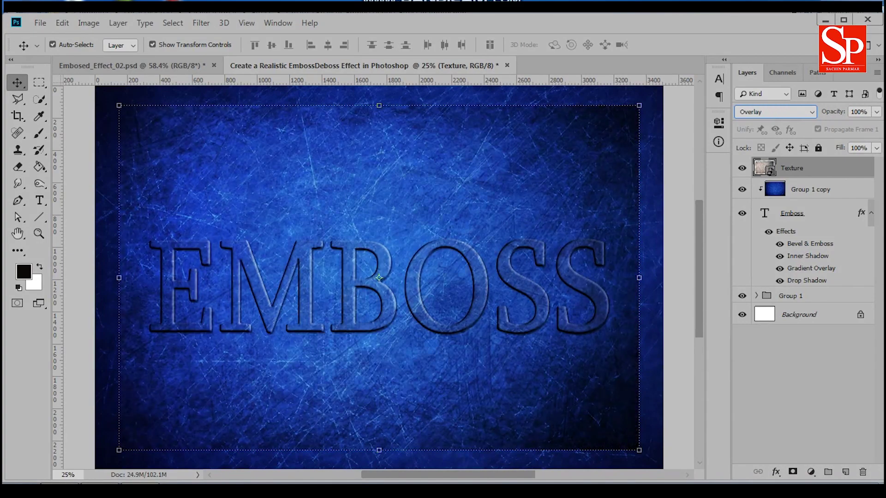
# - Enlarge the Texture further to cover the canvas and zoom in on the letters
pyautogui.moveTo(639, 105); pyautogui.dragTo(688, 49)
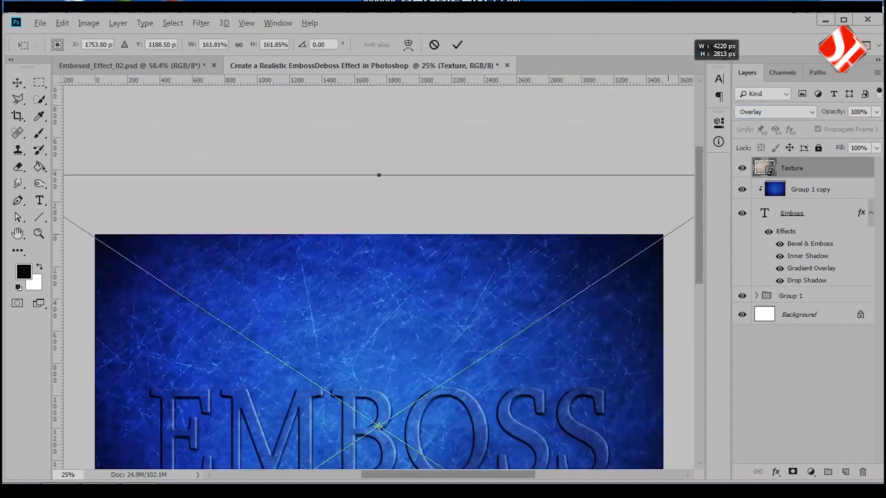
pyautogui.press('Return')
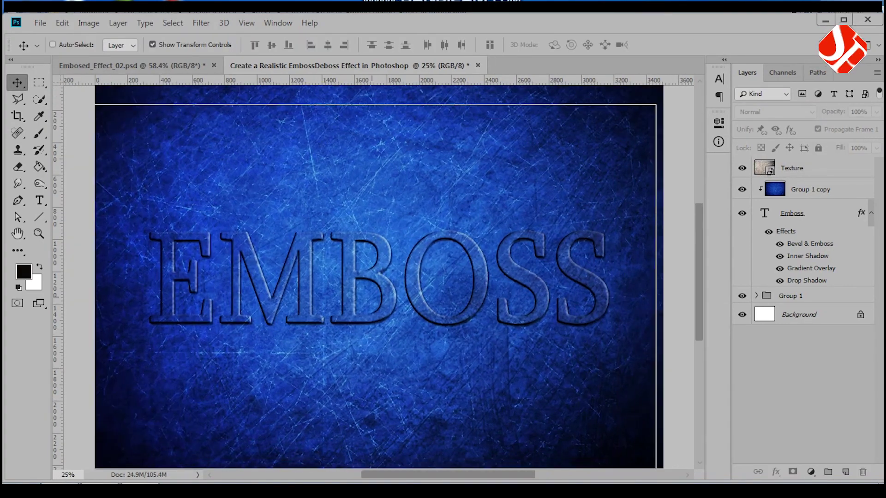
pyautogui.hotkey('ctrl', '+')
pyautogui.hotkey('ctrl', '+')
pyautogui.hotkey('ctrl', '+')
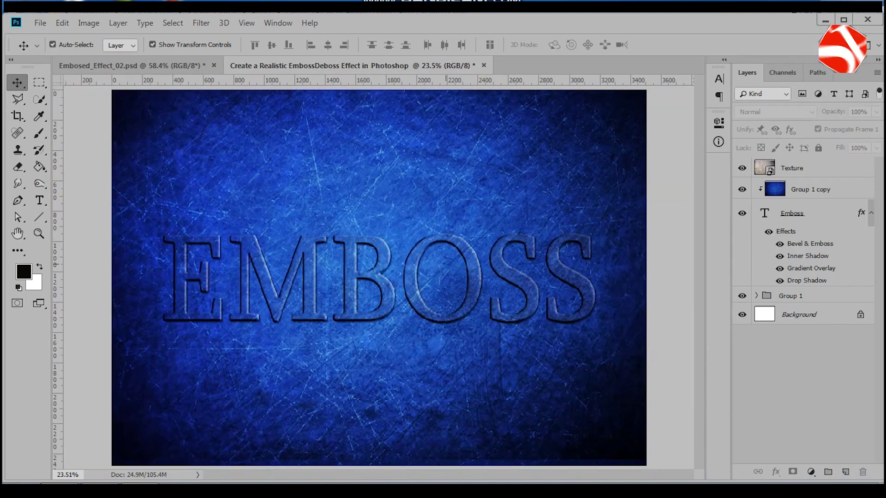
# - Save as 'Create a Realistic EmbossDeboss Effect in Photoshop.psd' and zoom in to inspect the texture
pyautogui.hotkey('ctrl', 's')
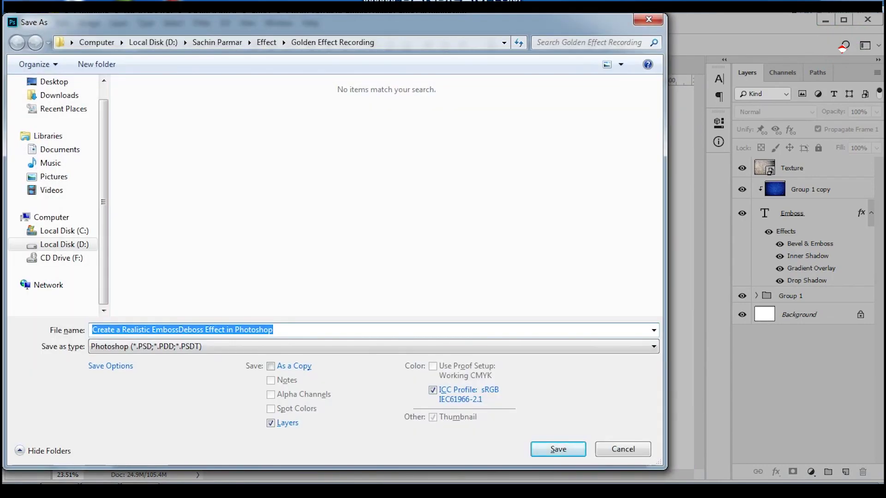
pyautogui.press('Return')
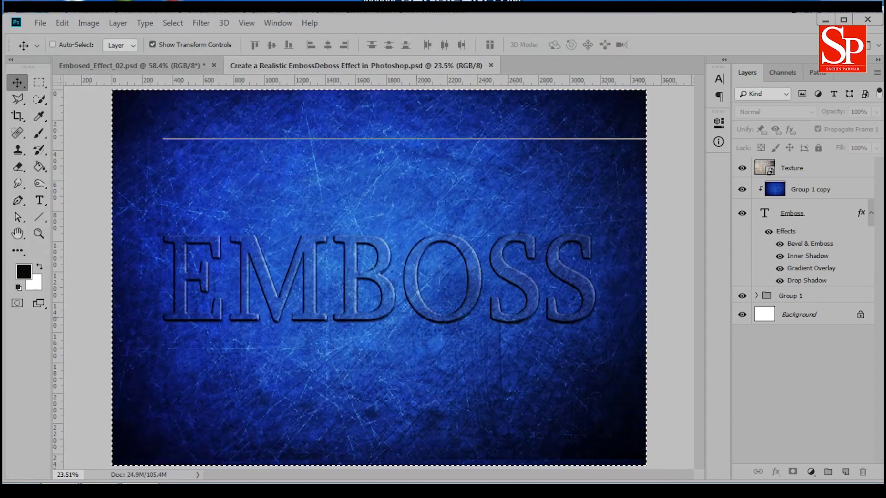
pyautogui.hotkey('ctrl', '+')
pyautogui.hotkey('ctrl', '+')
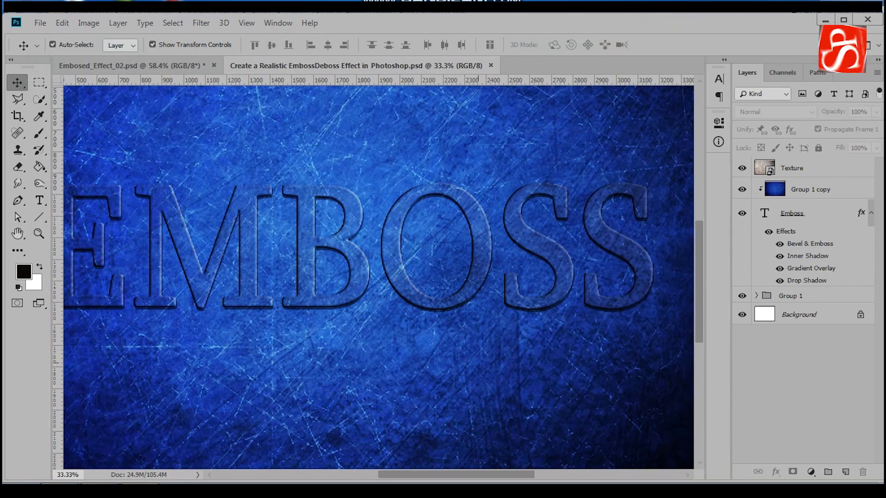
pyautogui.hotkey('ctrl', '+')
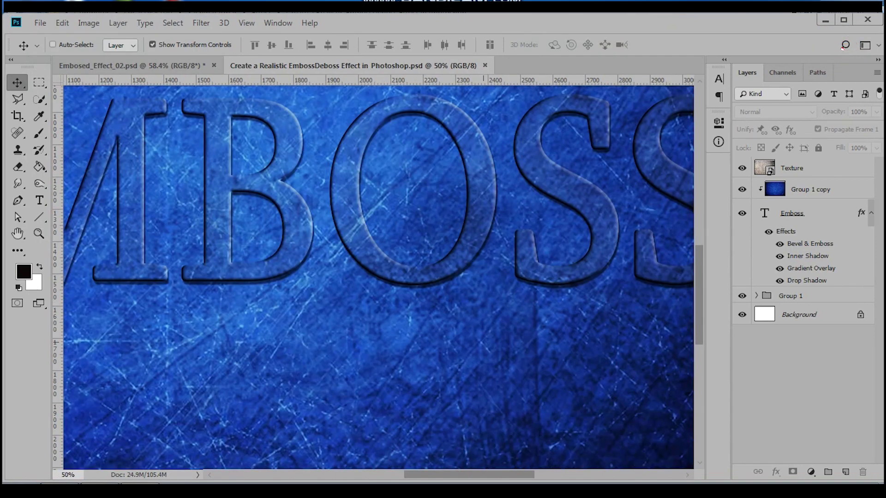
pyautogui.hotkey('ctrl', '0')
pyautogui.hotkey('ctrl', '+')
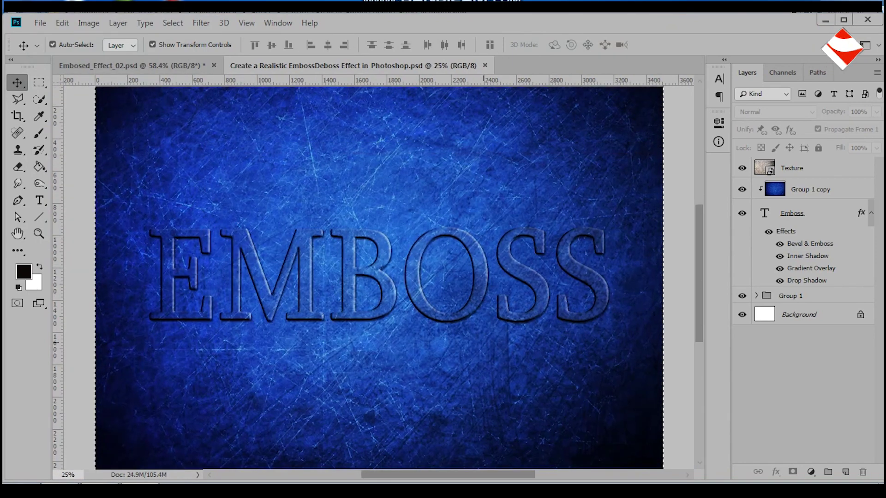